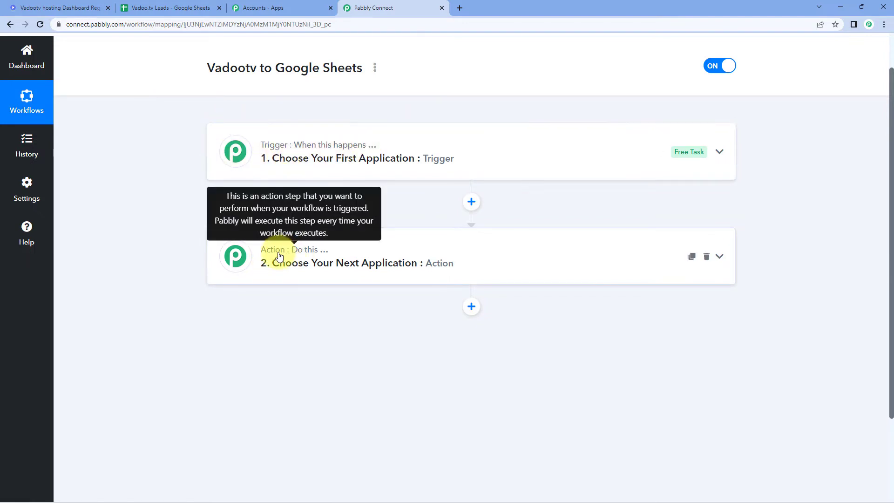
Expand the empty Trigger step of the new 'Vadootv to Google Sheets' workflow.
click(388, 148)
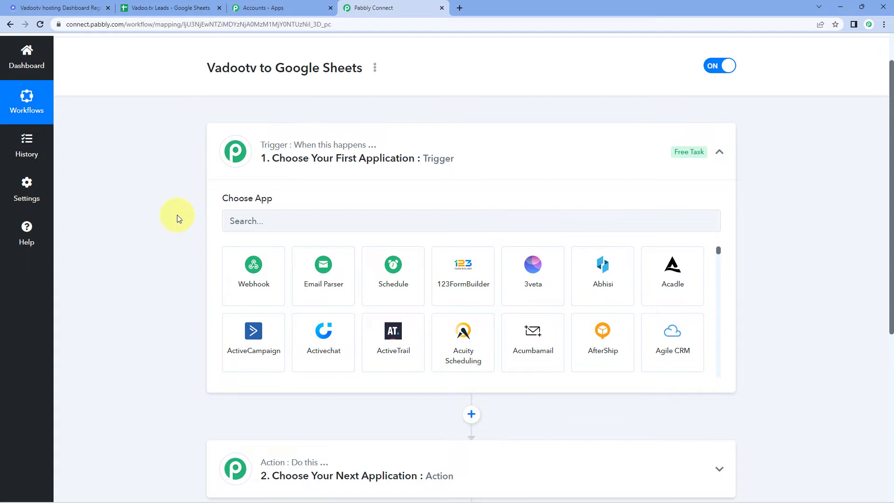
Search for Vadootv and select it as the trigger app.
scroll(177, 214, down, 2)
click(263, 129)
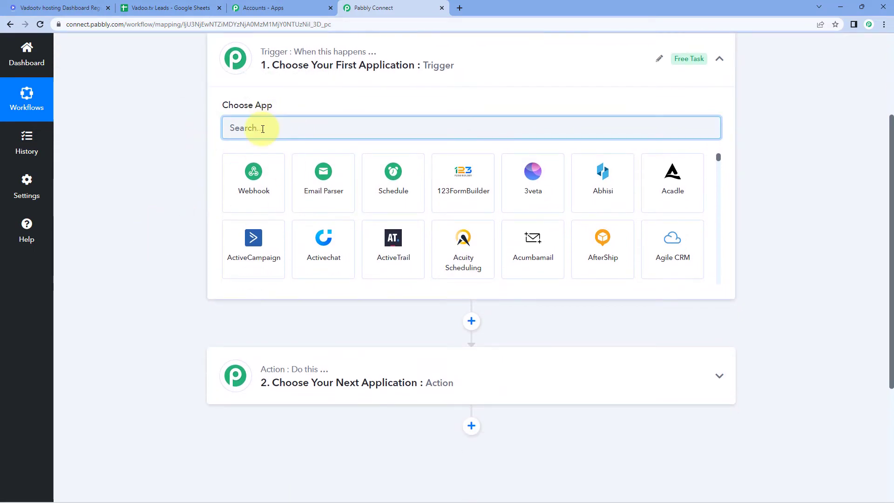
text(Vadootv)
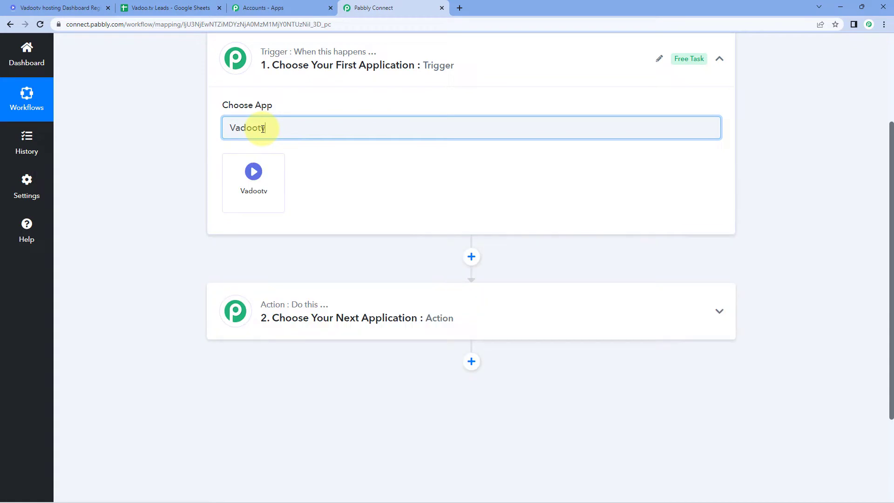
click(263, 174)
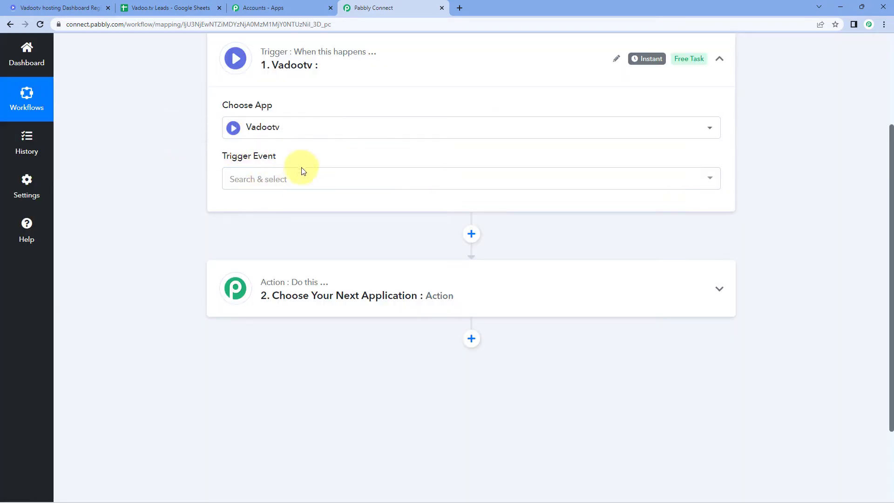
Choose Lead Captured as the trigger event and copy its webhook URL.
click(301, 179)
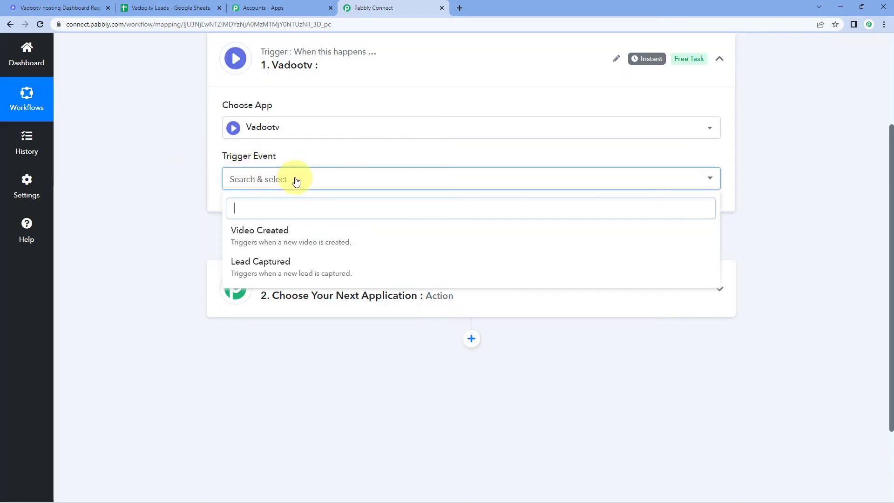
click(274, 273)
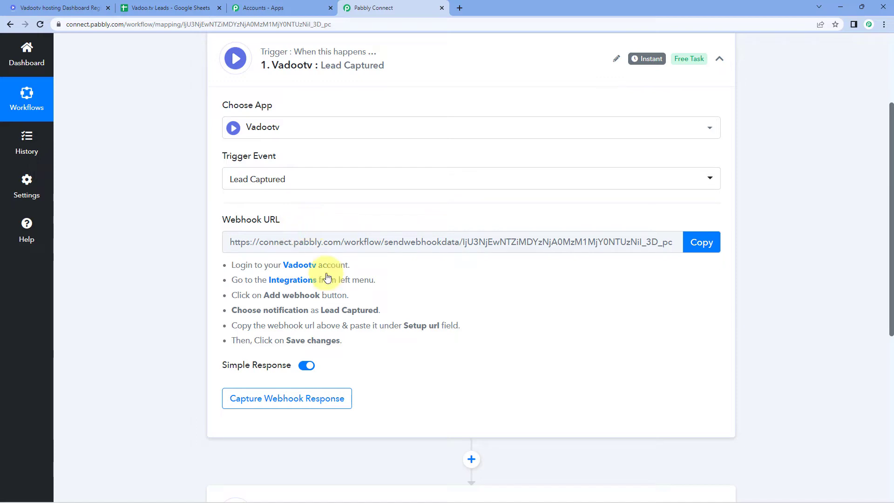
click(696, 241)
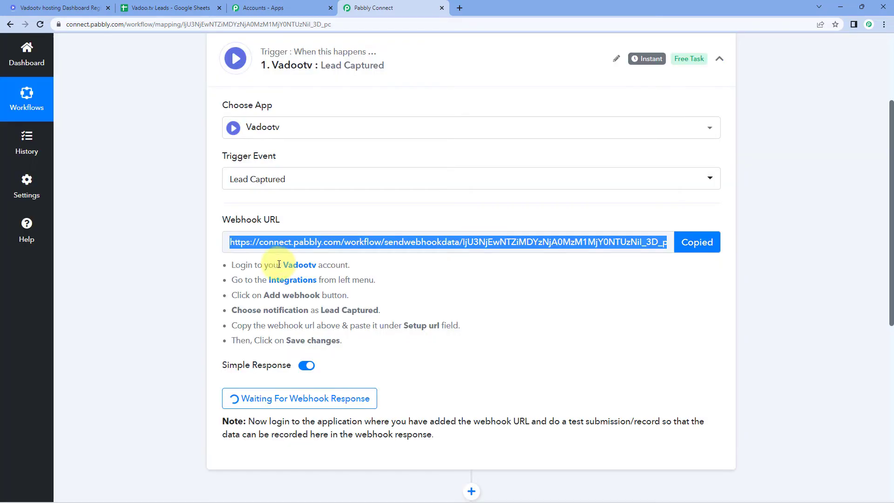
drag(231, 264, 349, 343)
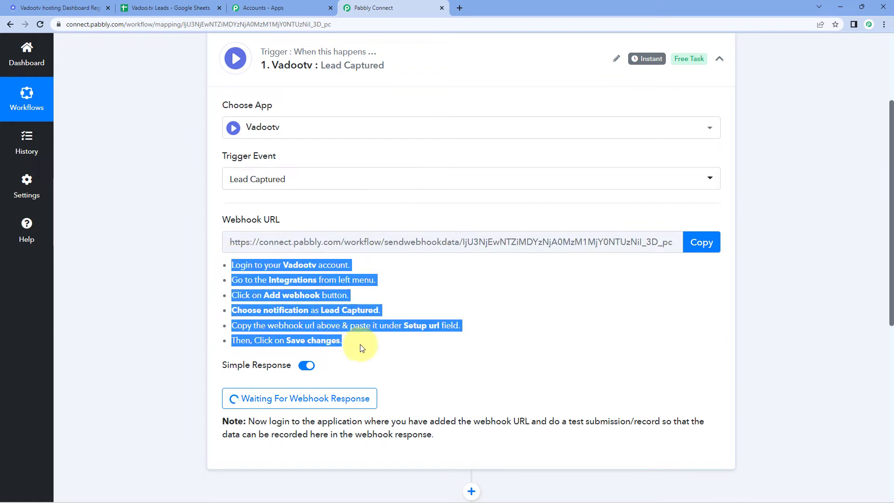
click(390, 347)
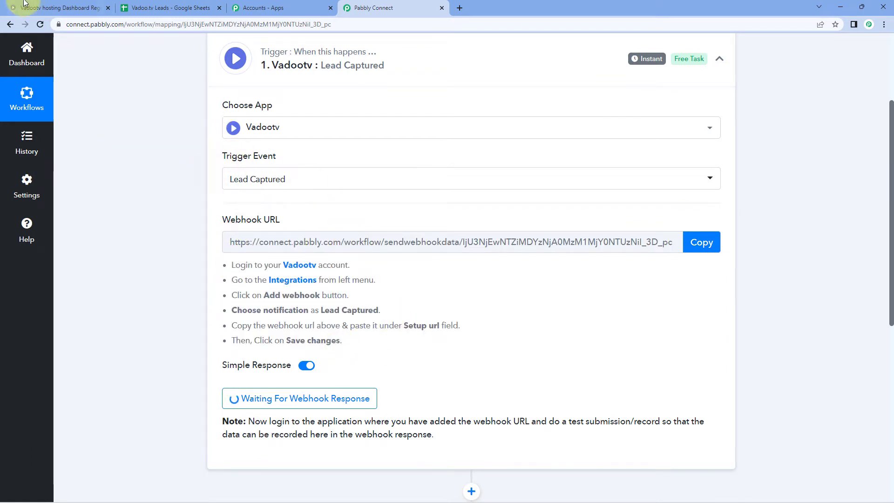
In Vadoo.tv, go through the account menu's Settings to the Integrations page.
click(52, 8)
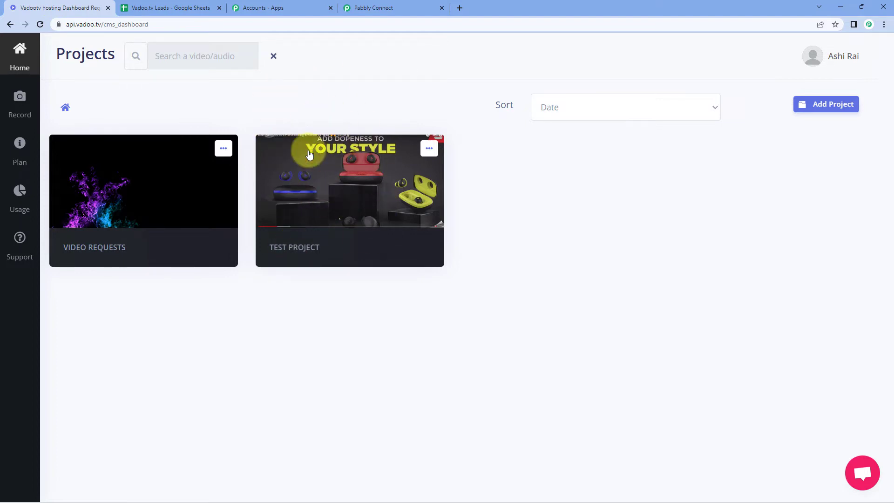
click(302, 249)
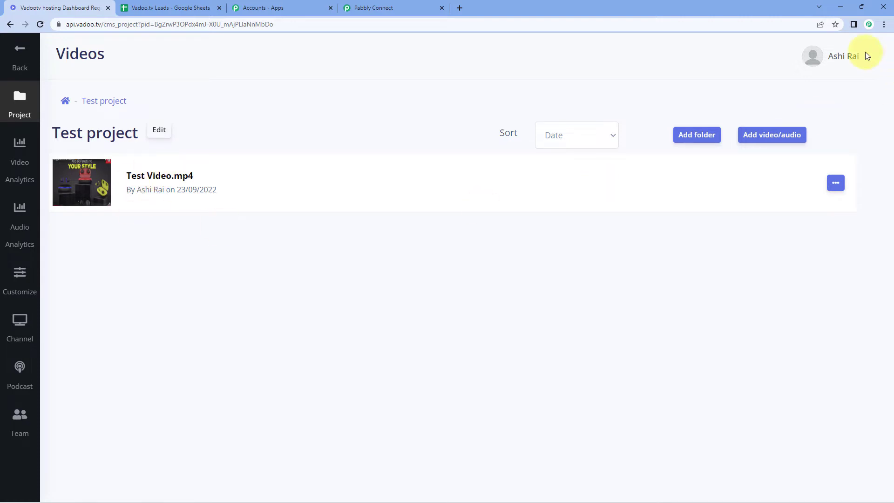
click(808, 56)
click(791, 103)
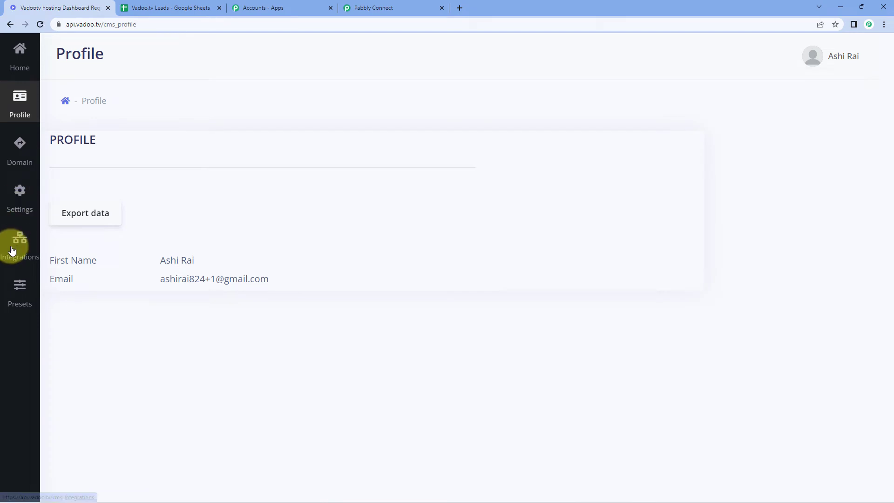
click(19, 242)
Add a Lead Capture webhook with the pasted Pabbly URL as Setup url and save it.
click(103, 108)
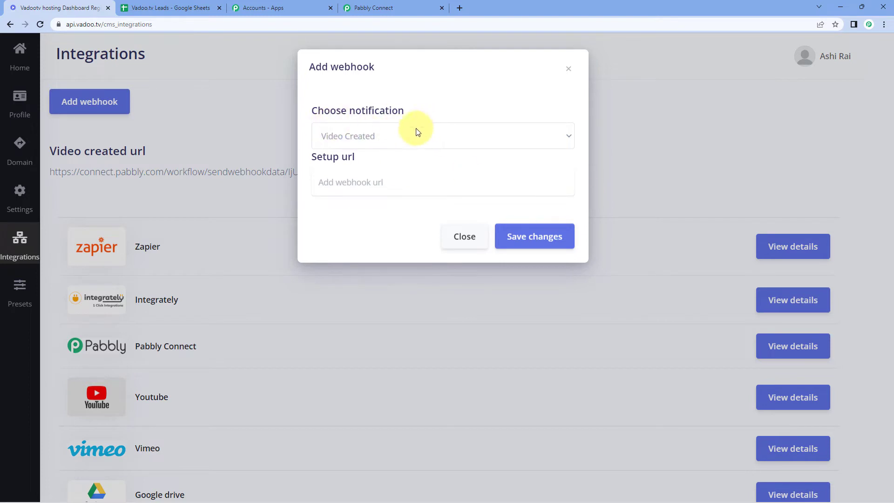
click(395, 139)
click(371, 167)
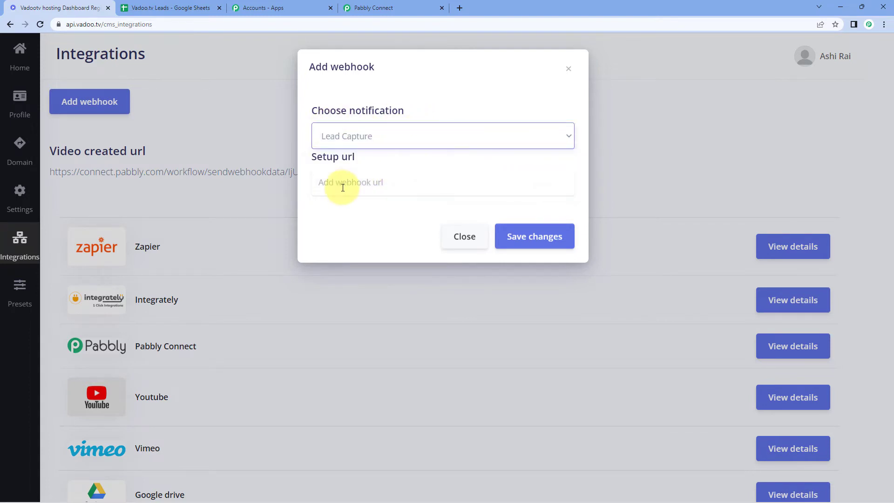
right_click(341, 186)
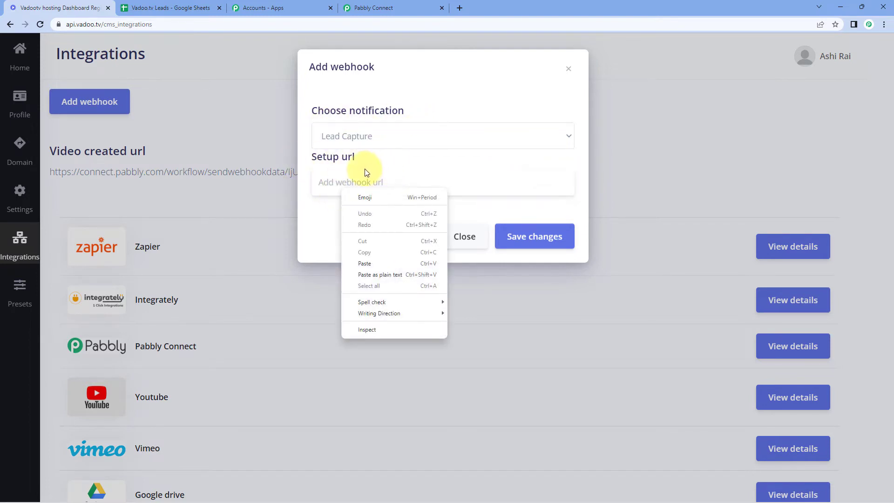
click(365, 263)
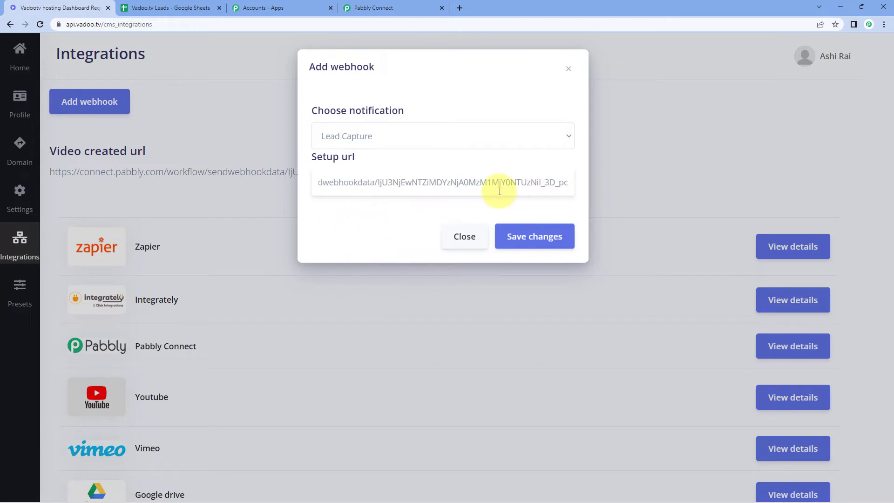
click(536, 239)
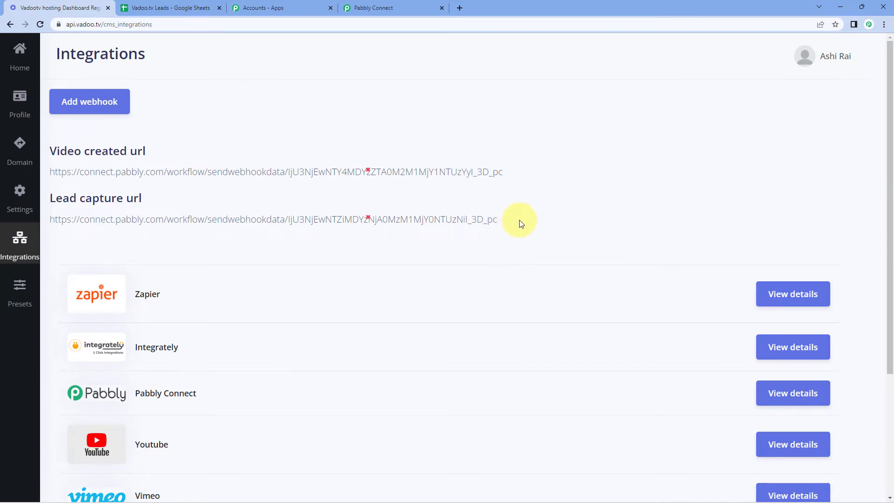
Open Test Video.mp4 from TEST PROJECT and show its Marketing settings.
click(20, 59)
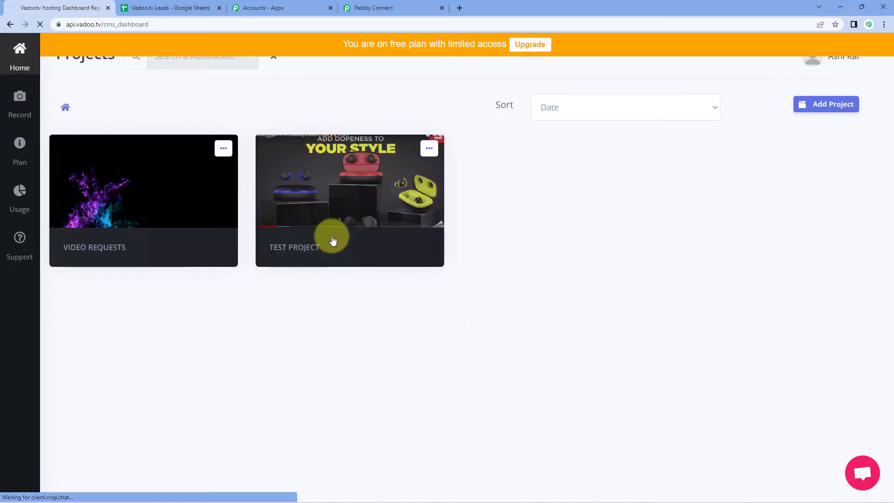
click(327, 239)
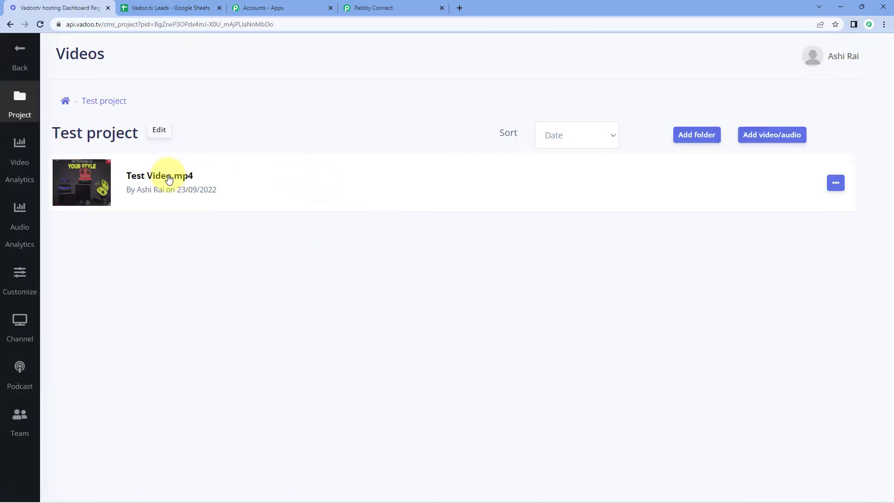
click(166, 180)
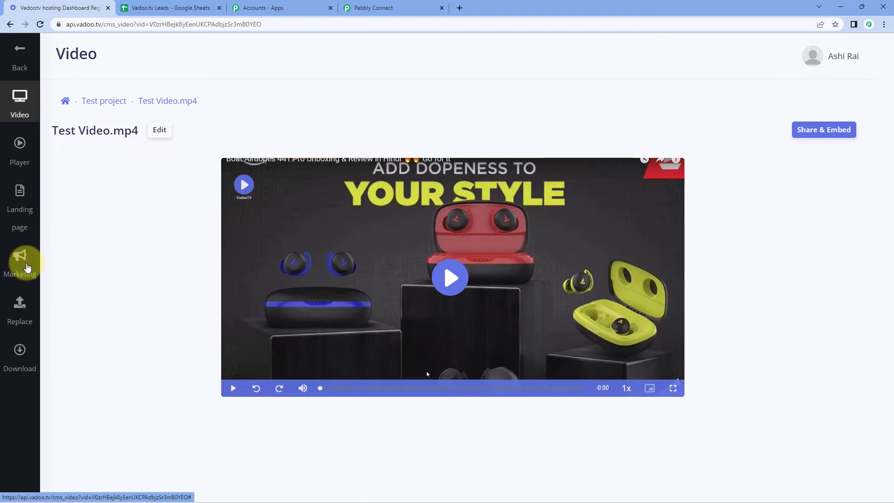
click(27, 267)
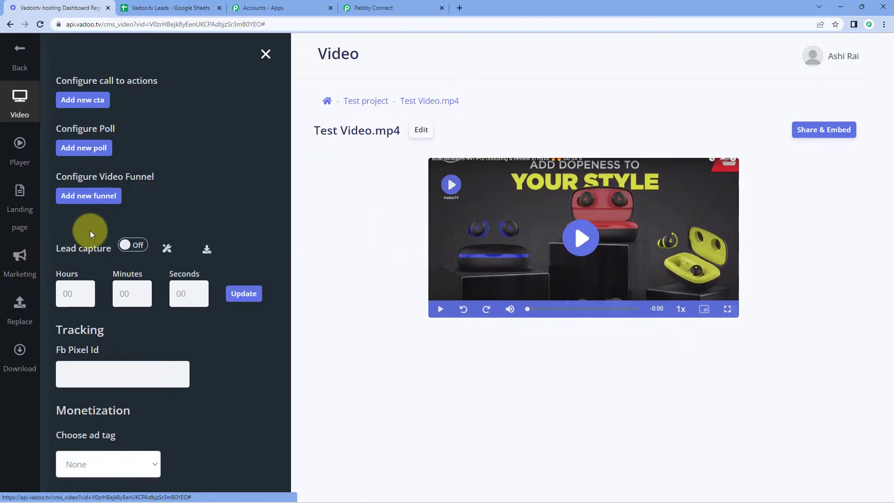
Switch Lead capture on and save the form asking for Name, Email and Phone no.
click(126, 245)
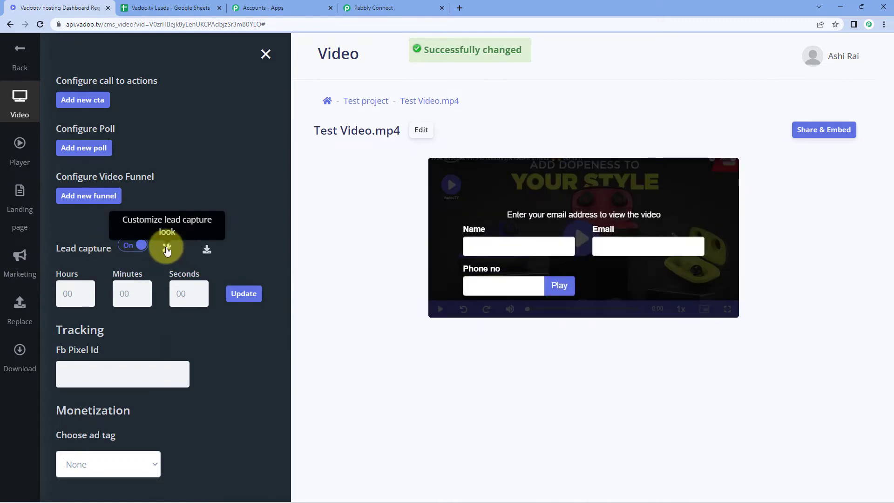
click(167, 250)
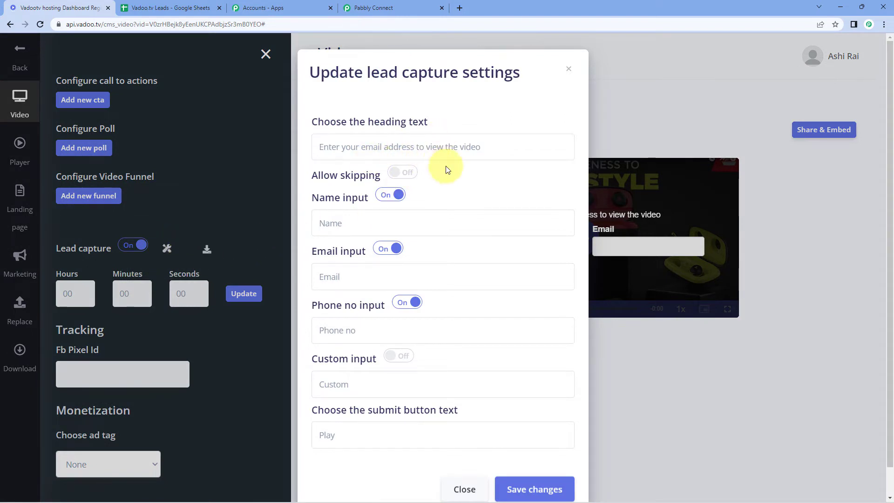
scroll(437, 203, down, 1)
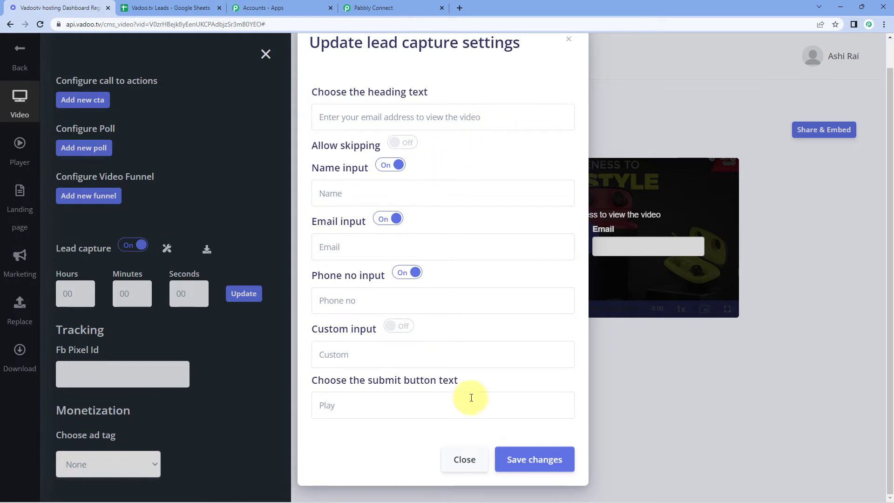
click(530, 459)
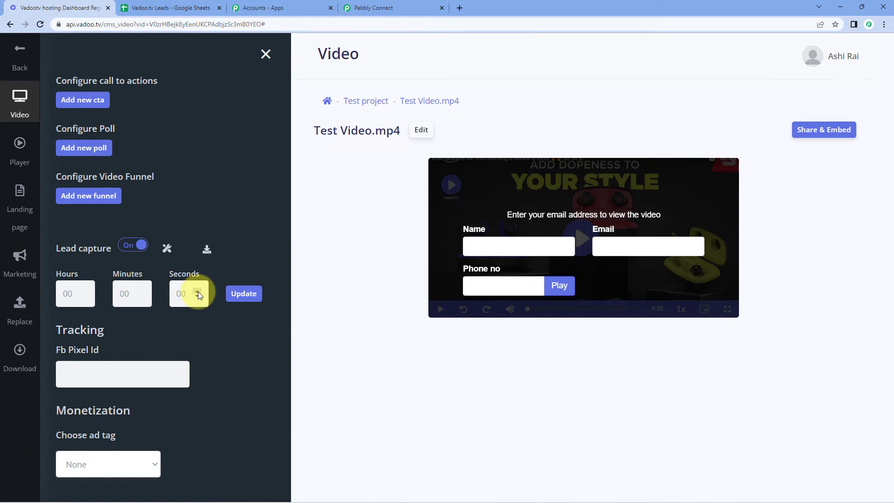
Set the lead capture delay to 2 seconds, close the panel and play the video.
click(198, 290)
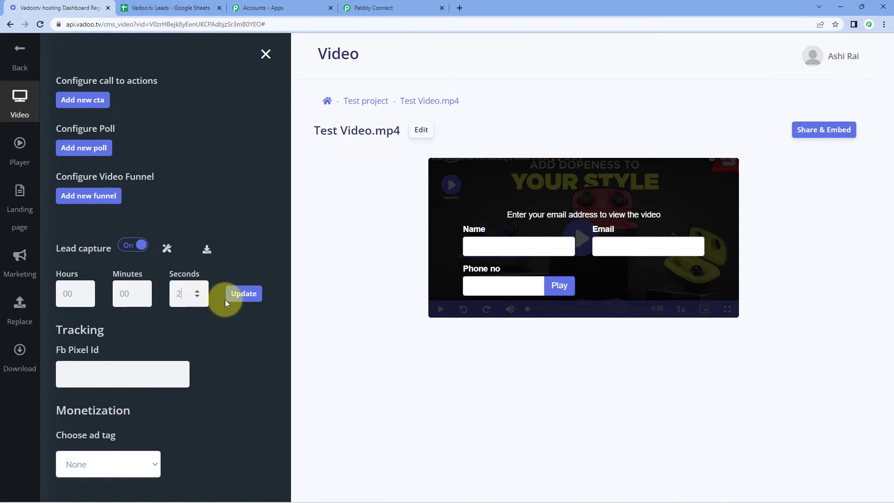
click(240, 296)
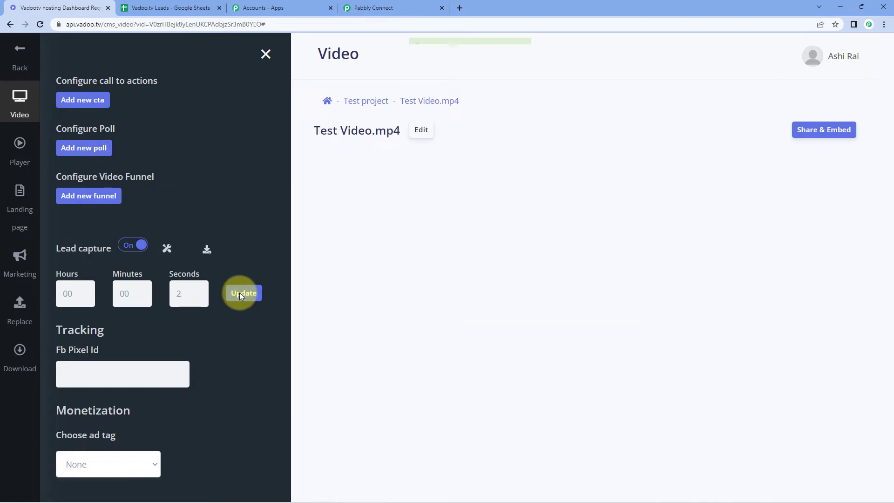
click(265, 54)
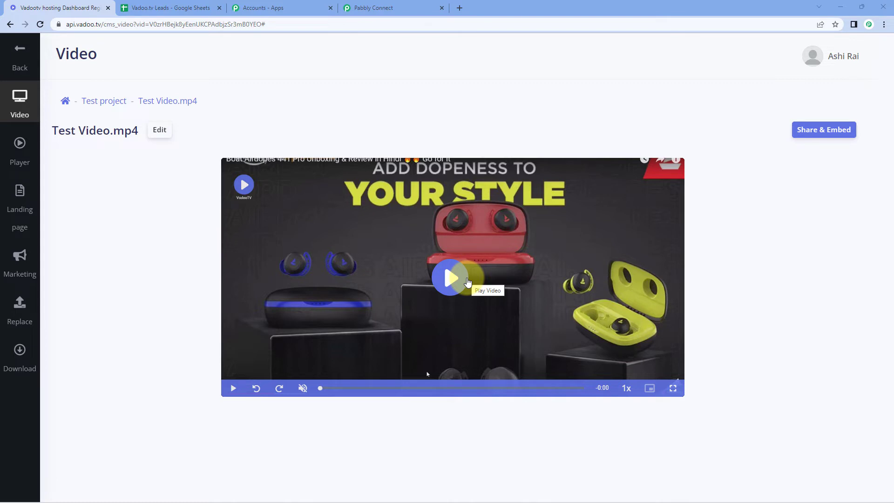
click(452, 279)
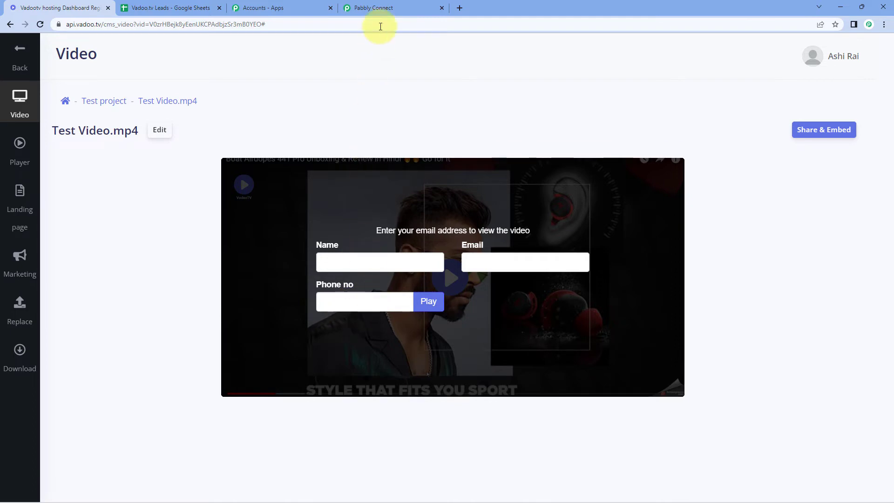
Check the Pabbly workflow is still waiting for a webhook, then return to the video.
click(383, 8)
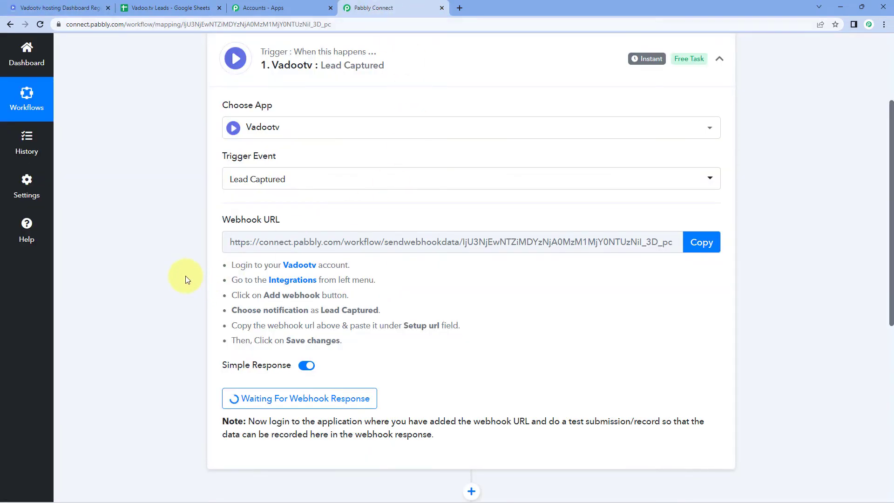
scroll(186, 275, down, 2)
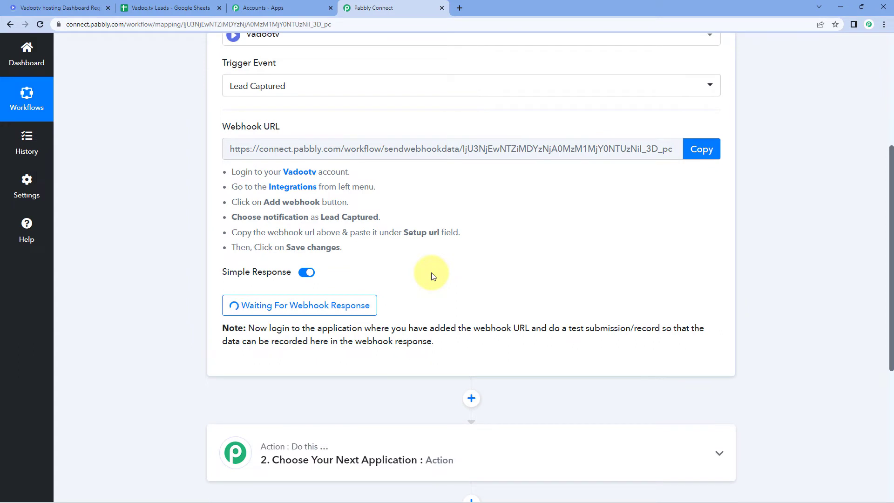
click(30, 8)
Submit the lead form with a test name, demo e-mail and phone number, then pause playback.
click(352, 264)
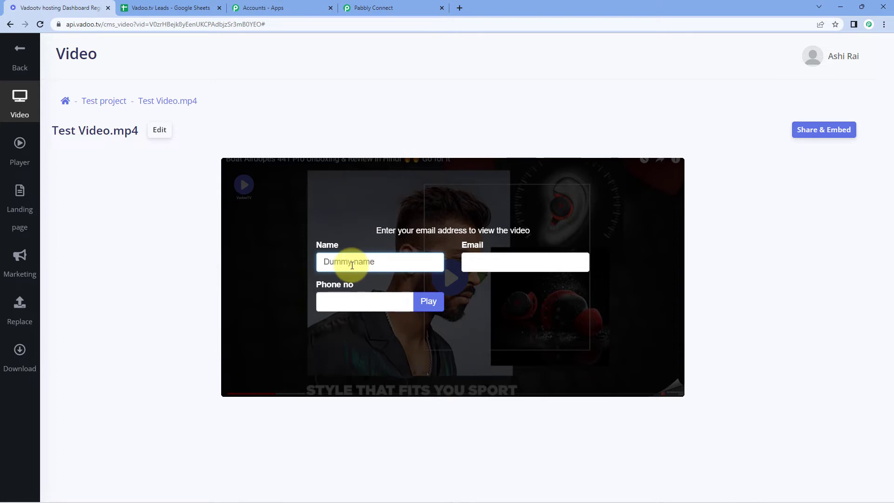
key(Tab)
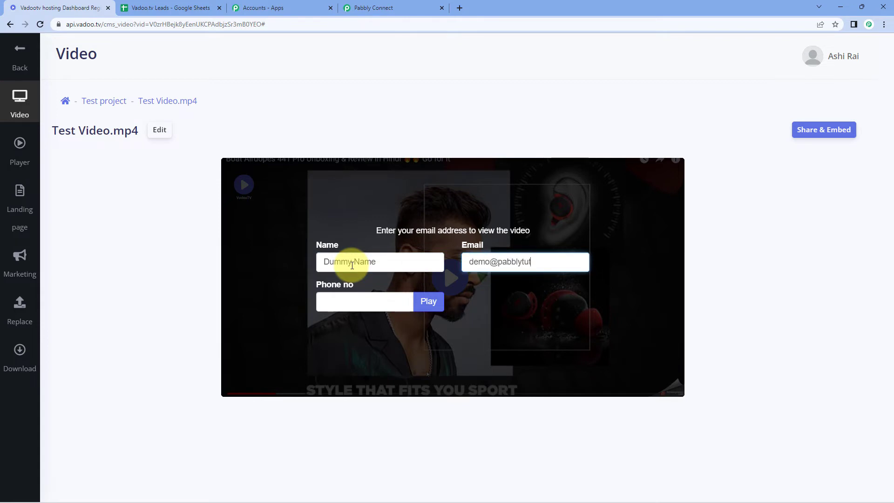
key(Tab)
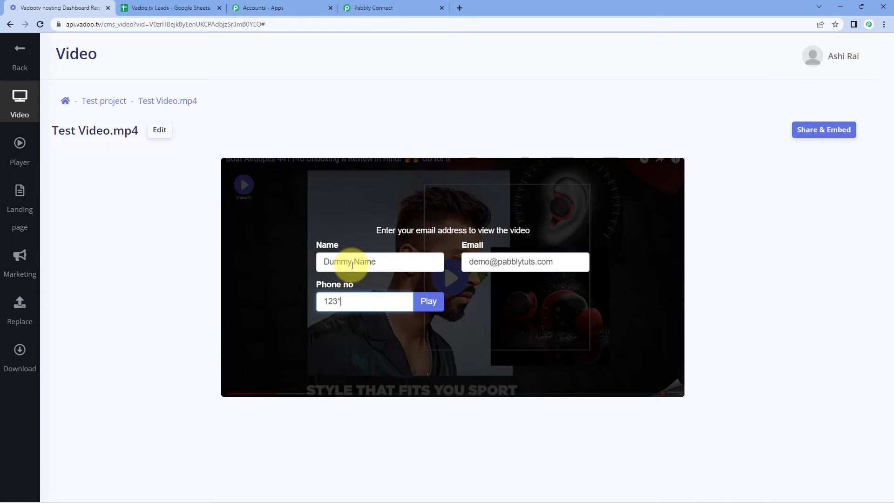
text(123******0)
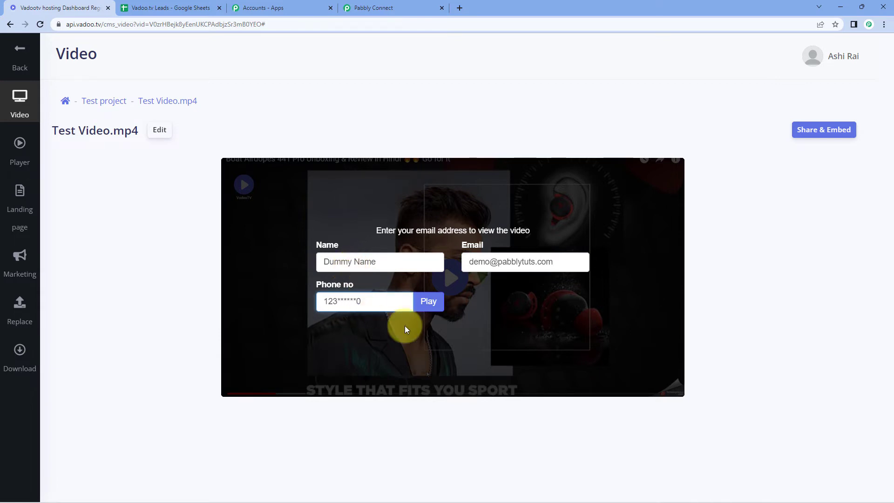
click(420, 302)
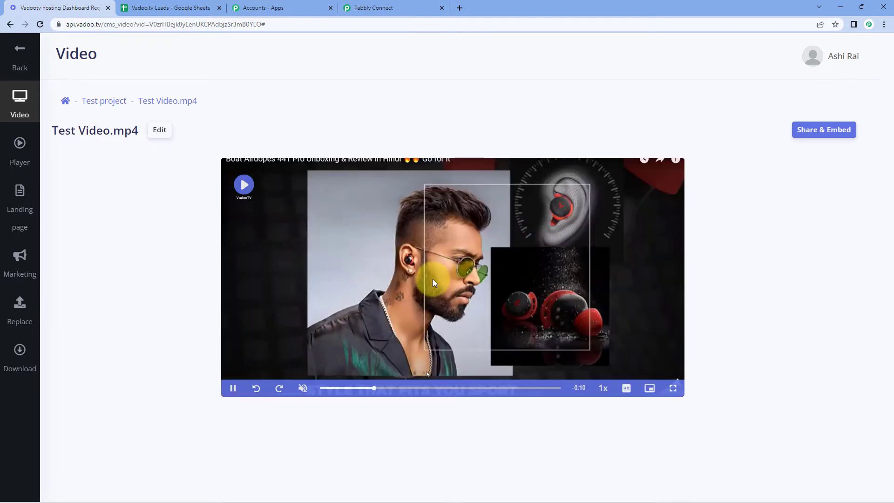
click(233, 388)
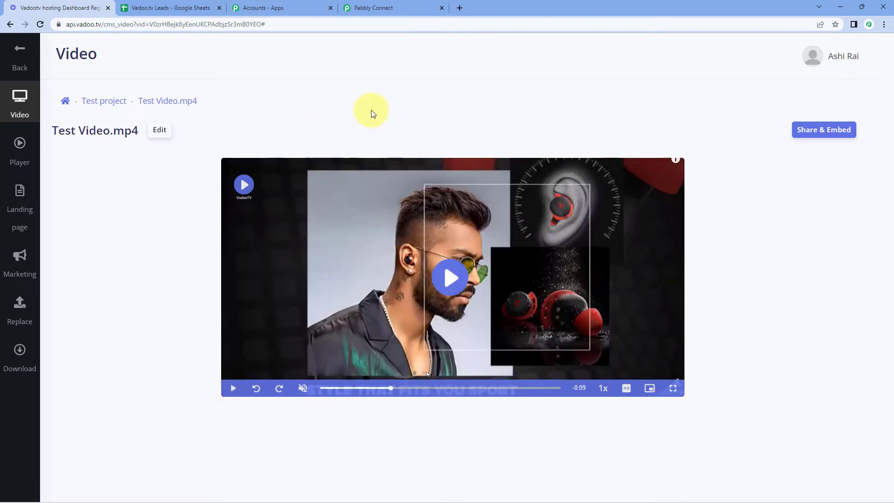
Inspect the Name, Email and Phoneno values in the trigger's Response Received section.
click(390, 8)
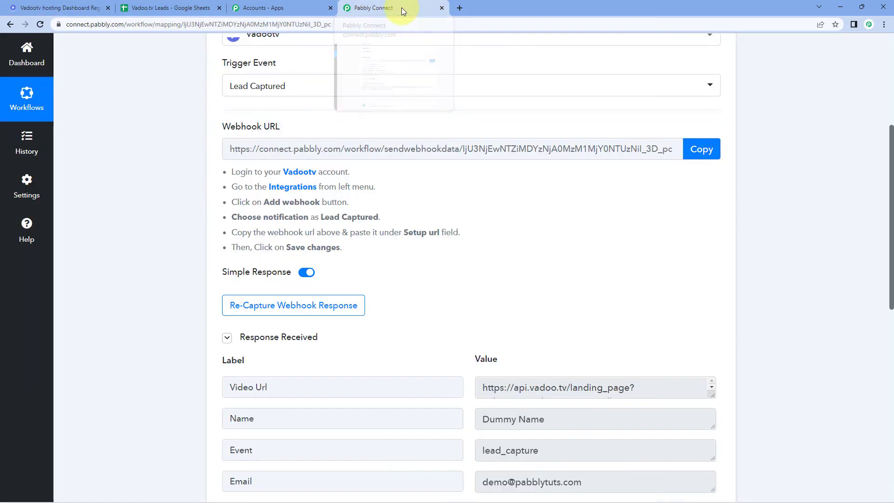
scroll(180, 223, down, 3)
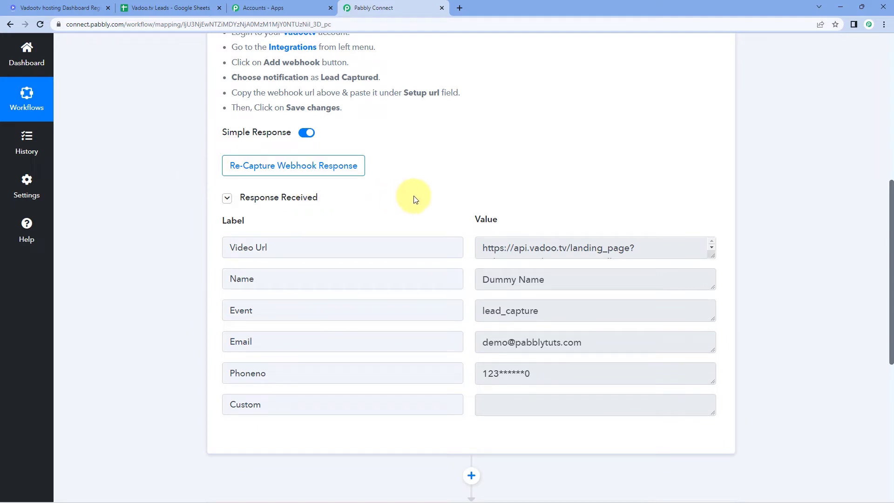
scroll(413, 194, down, 1)
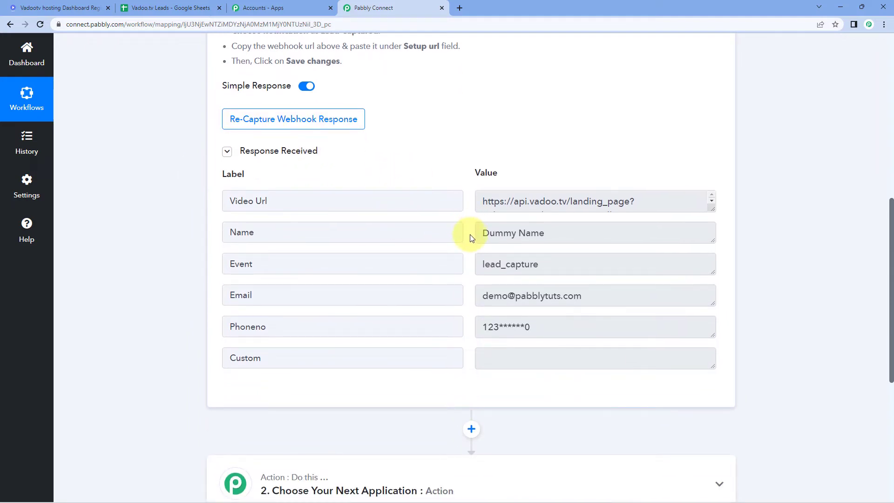
click(562, 231)
click(600, 295)
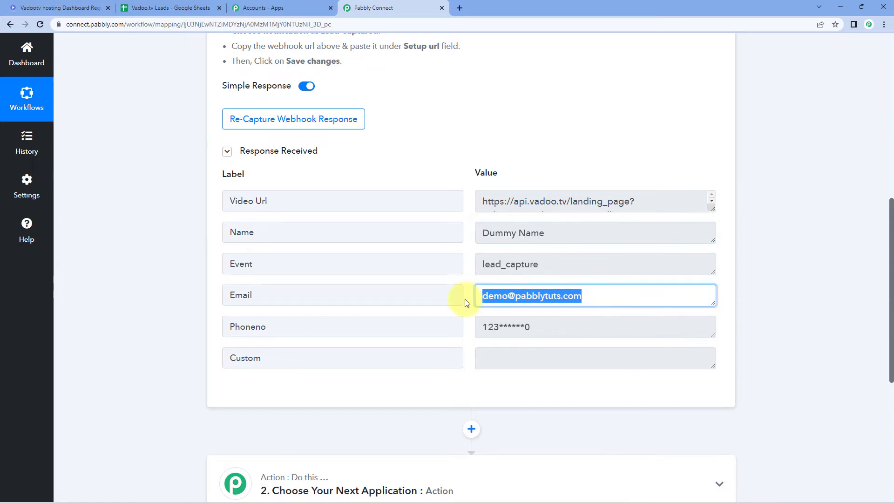
click(553, 331)
click(468, 261)
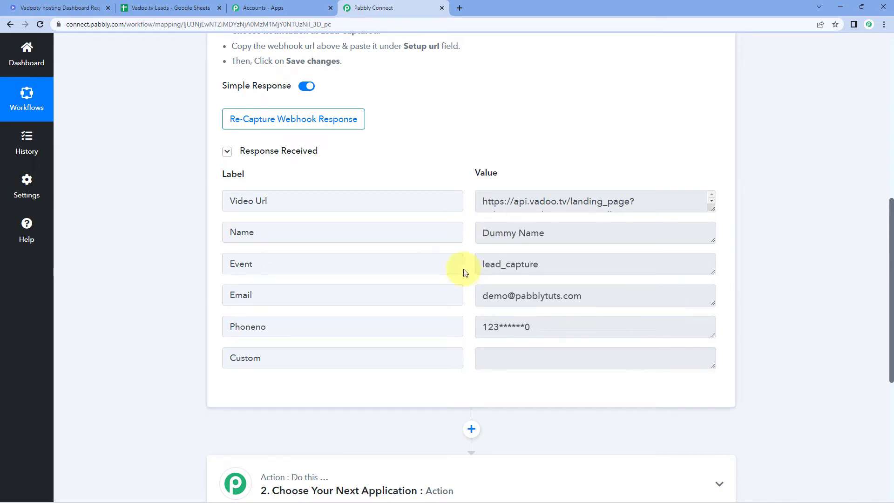
scroll(769, 205, down, 5)
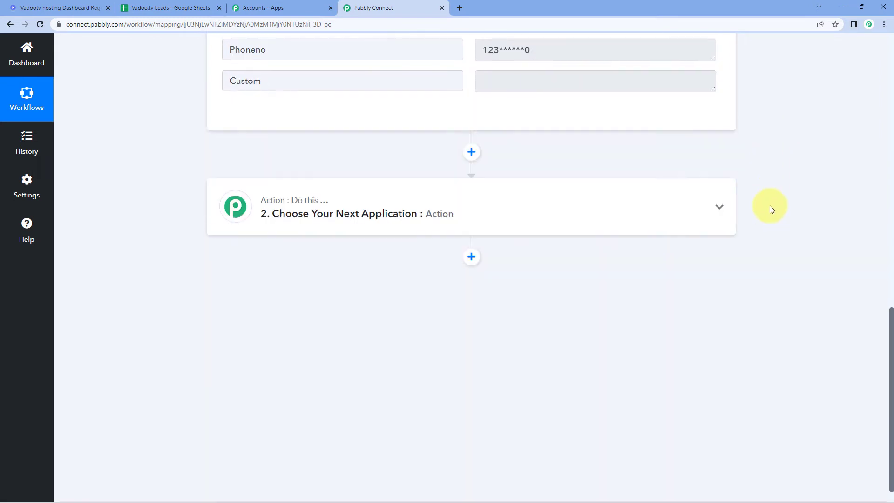
Set step 2's action app to Google Sheets with the Add New Row event.
click(399, 186)
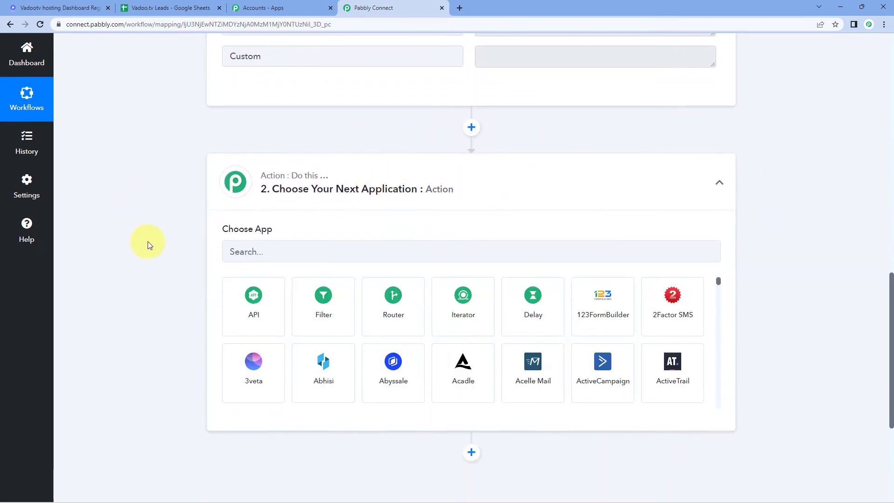
click(283, 204)
text(google Sheets)
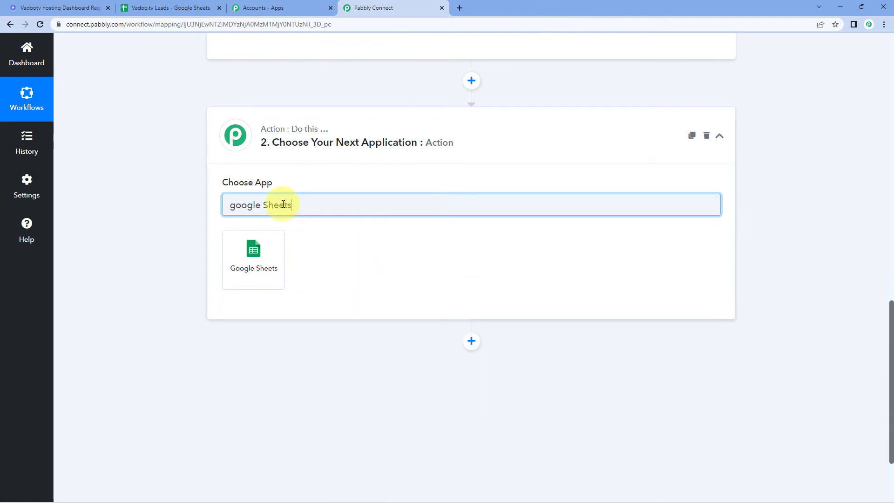
click(265, 254)
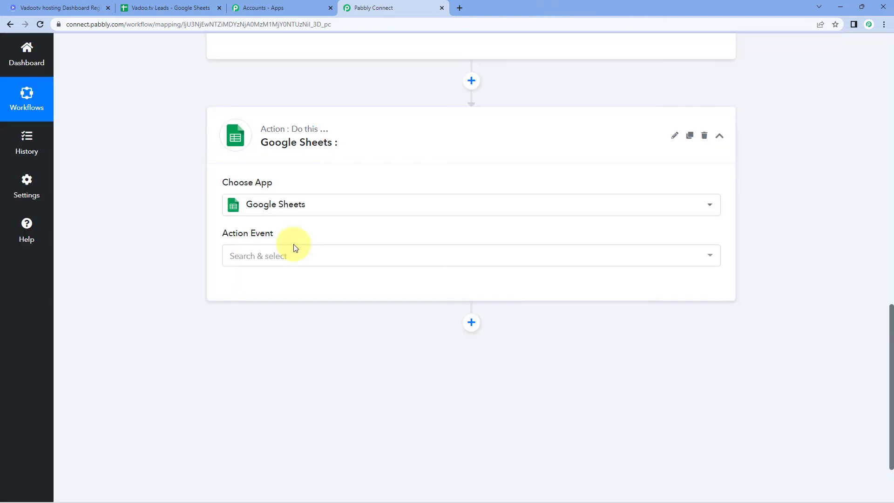
click(319, 259)
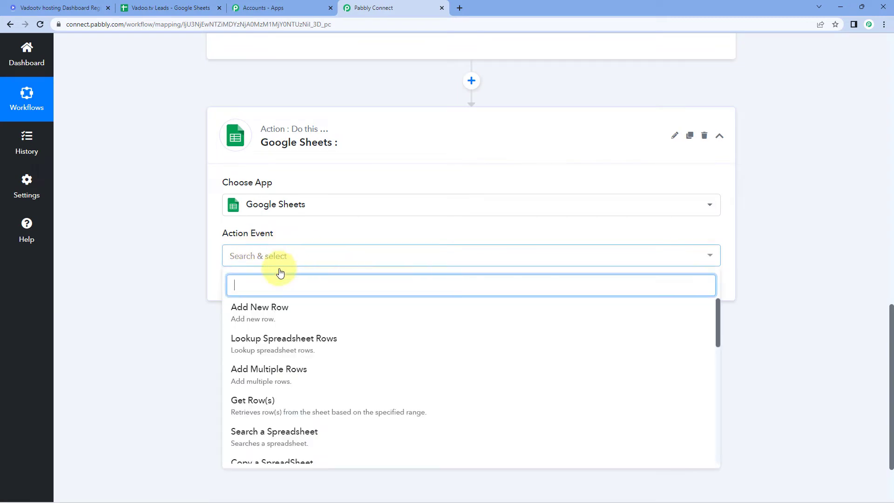
click(287, 316)
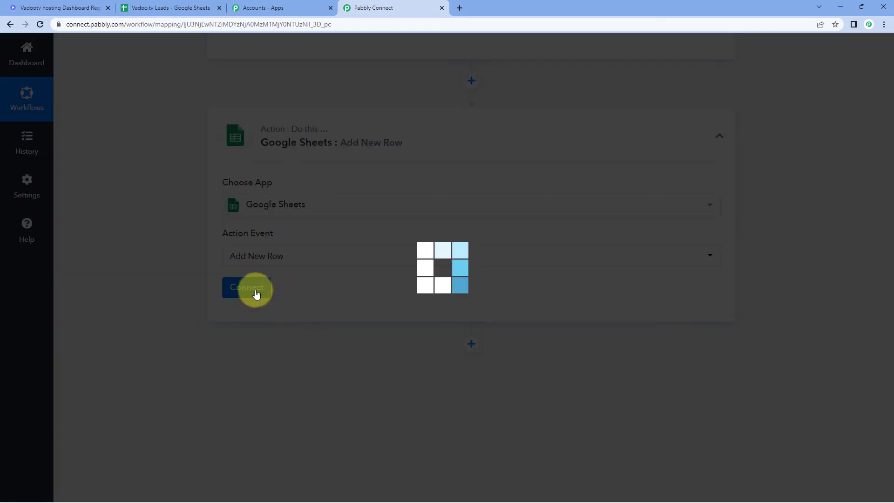
Add a new Google Sheets connection by authorizing a Google account.
click(245, 297)
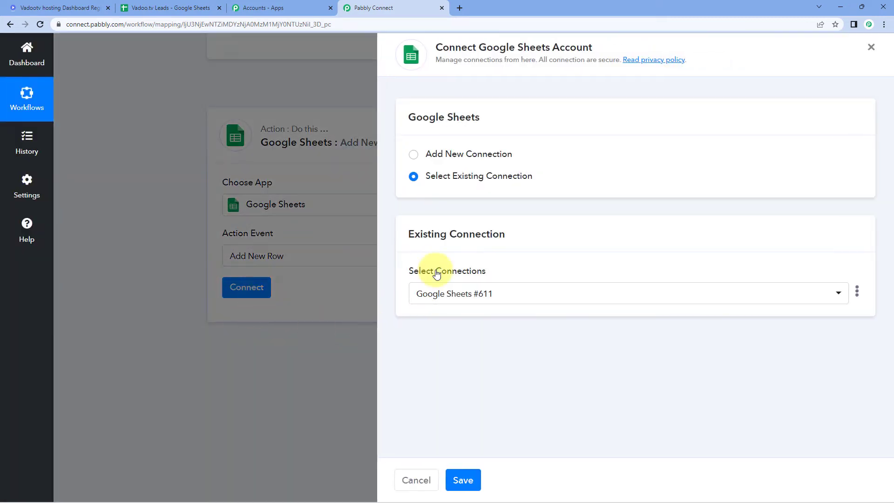
click(414, 159)
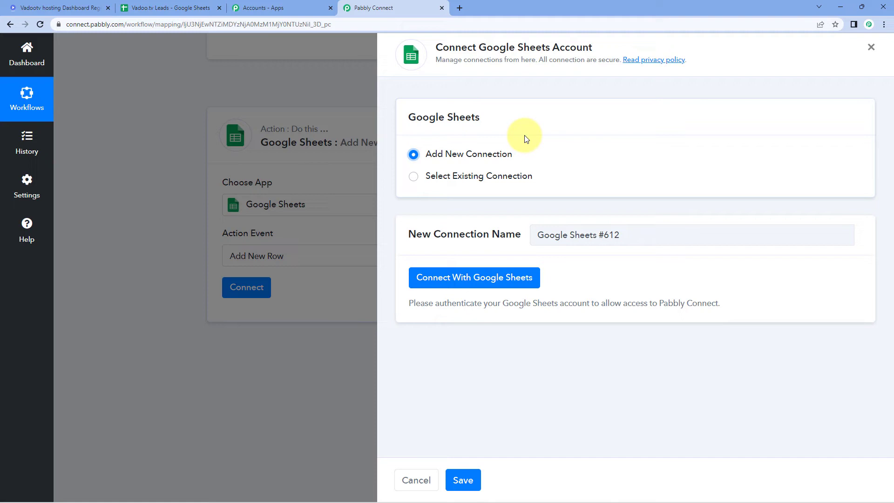
click(464, 280)
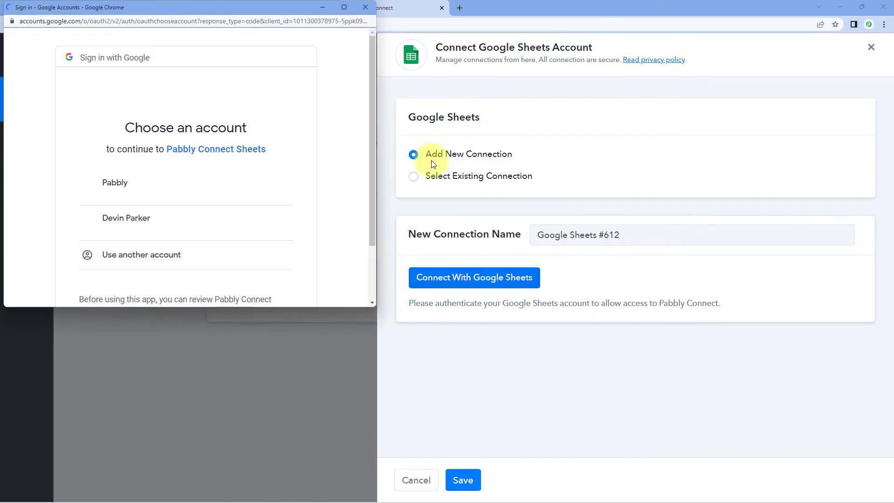
click(218, 188)
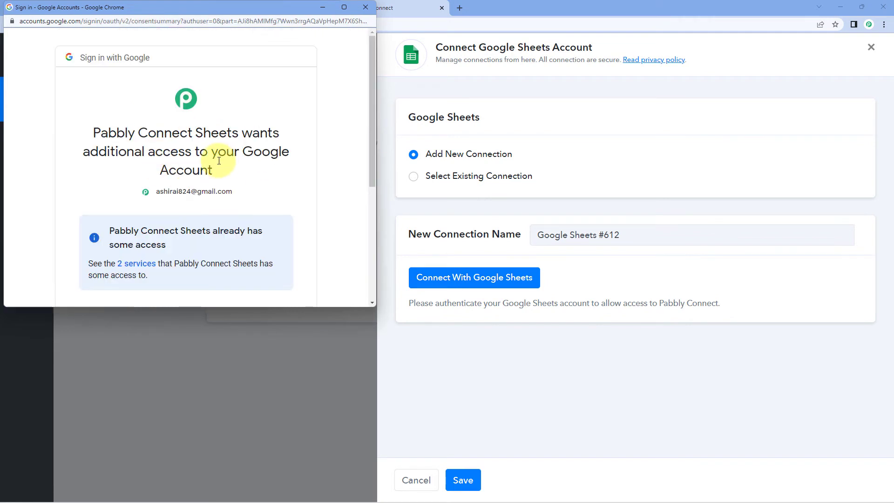
scroll(218, 161, down, 5)
click(239, 225)
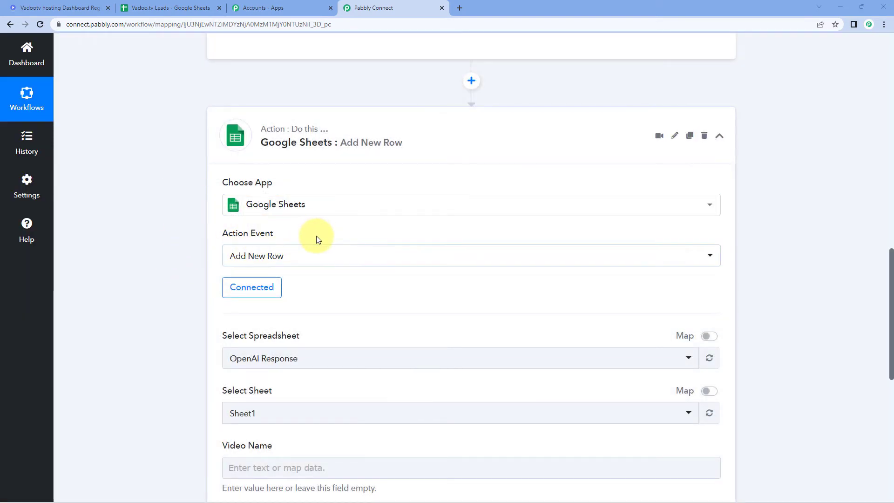
Choose Vadoo.tv Leads from the spreadsheet list, after confirming its name in the Sheets tab.
scroll(373, 238, down, 3)
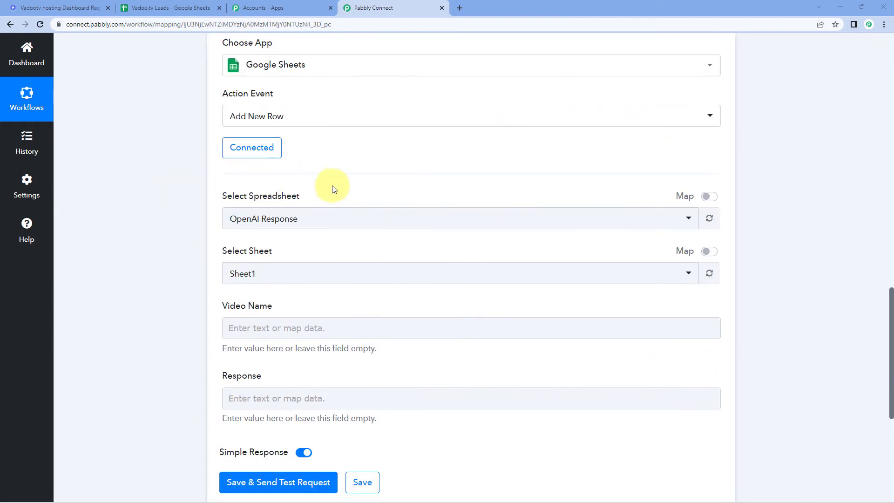
click(323, 225)
scroll(176, 236, down, 2)
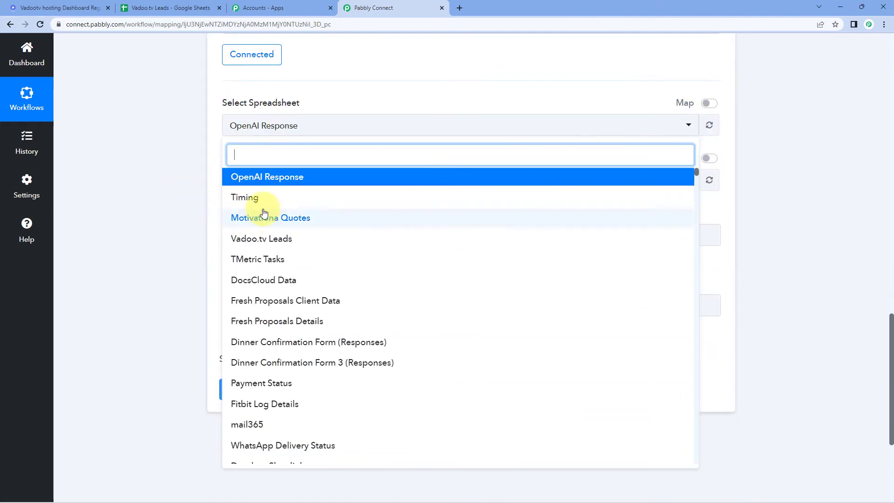
scroll(265, 305, down, 3)
scroll(261, 303, up, 3)
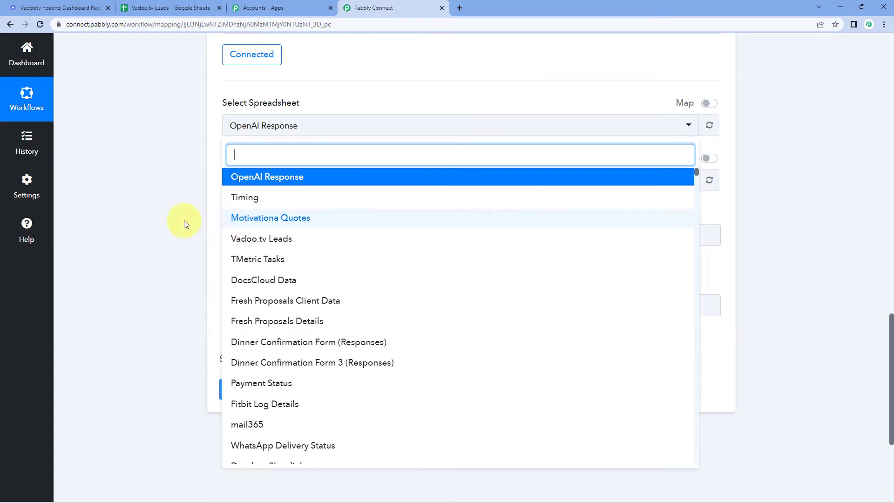
click(186, 8)
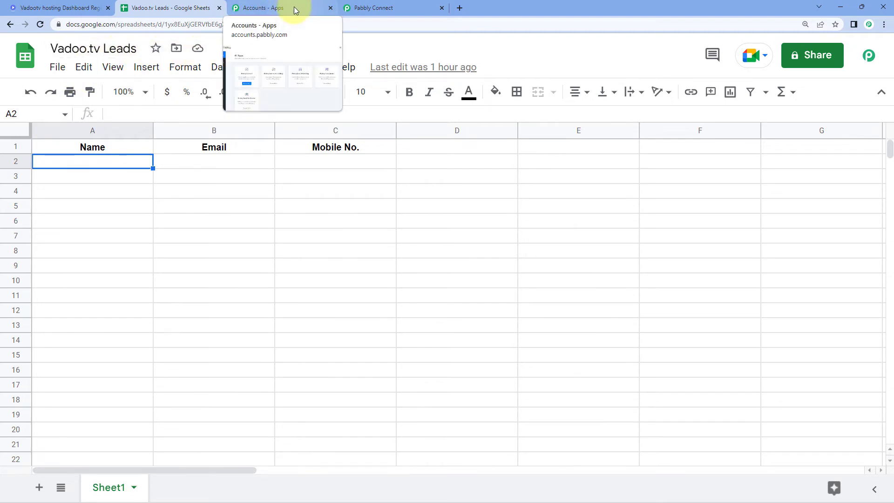
click(368, 9)
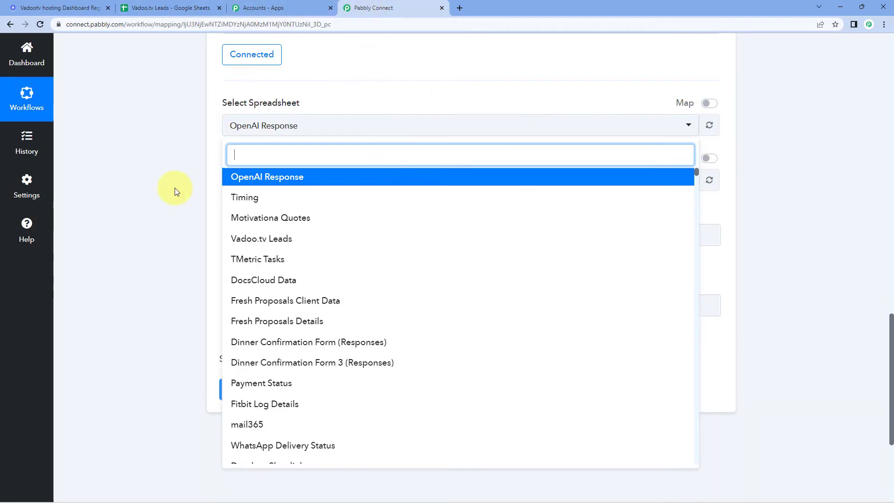
click(272, 241)
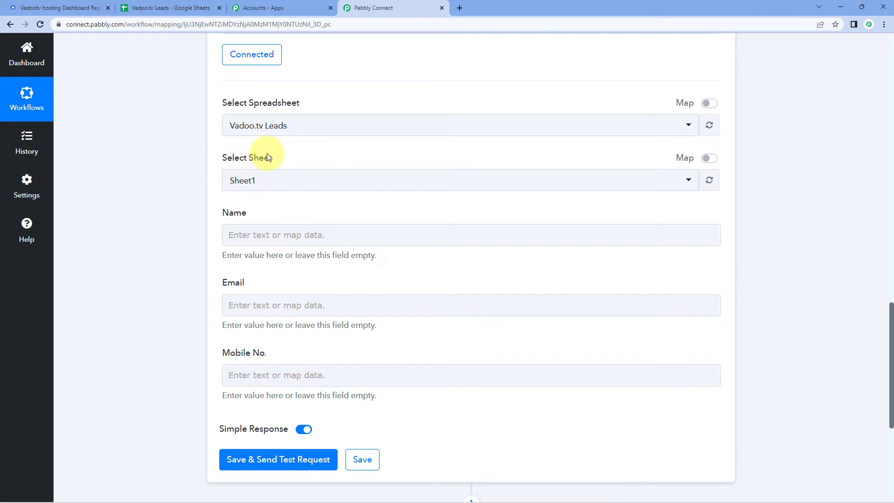
click(186, 8)
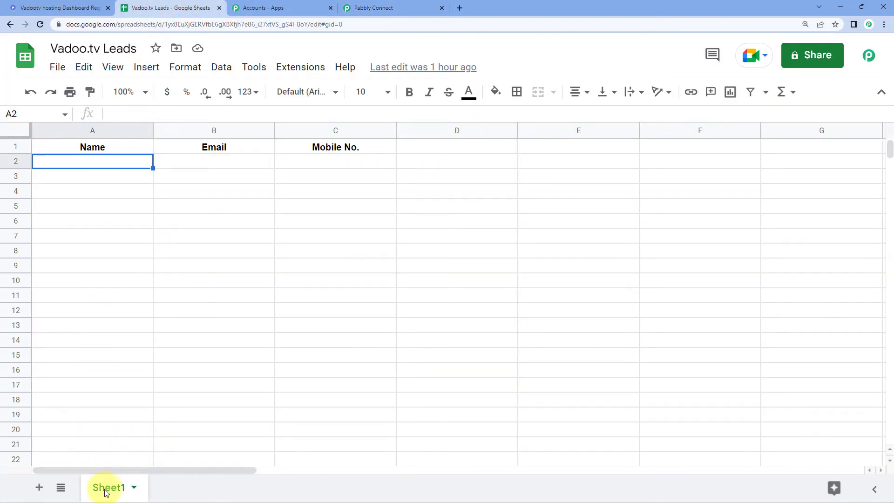
click(372, 8)
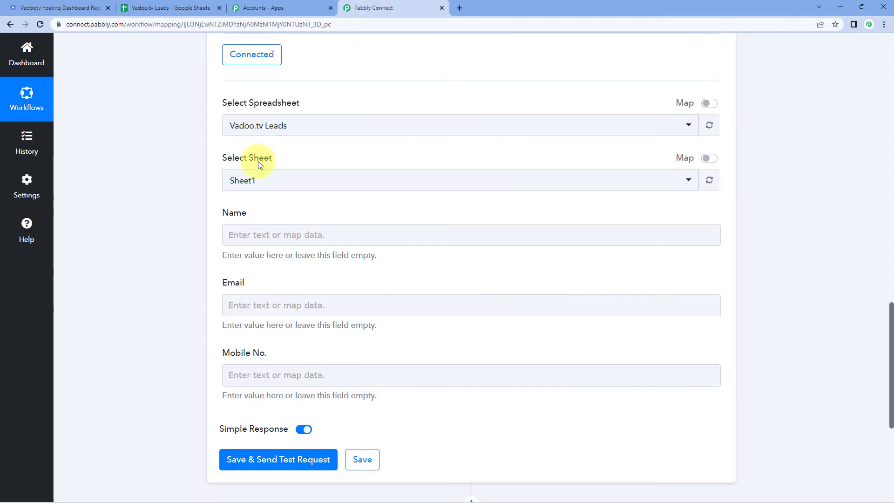
click(263, 186)
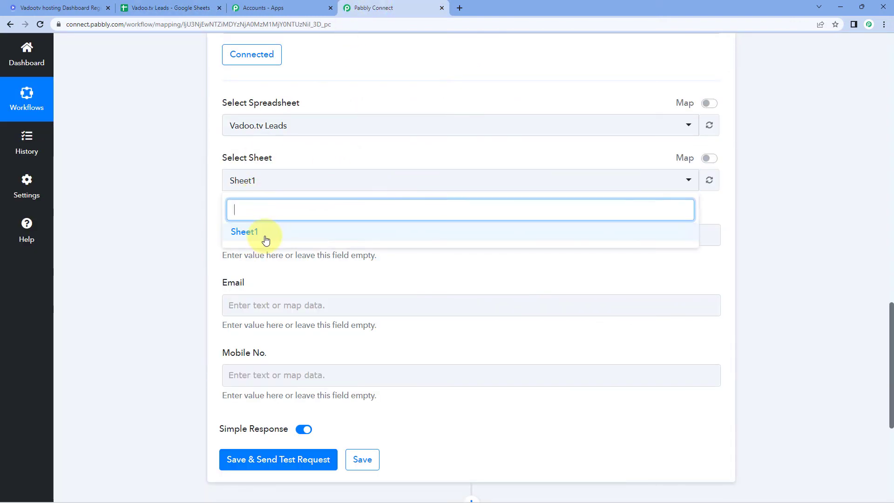
click(266, 234)
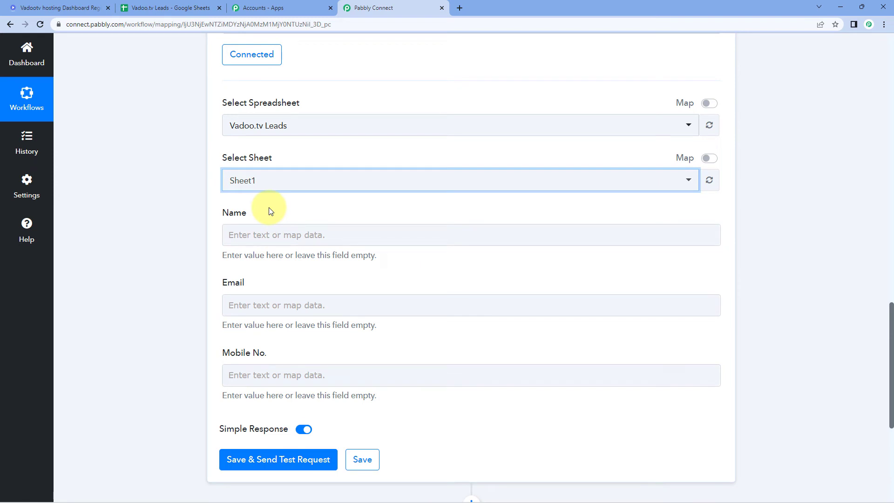
click(179, 8)
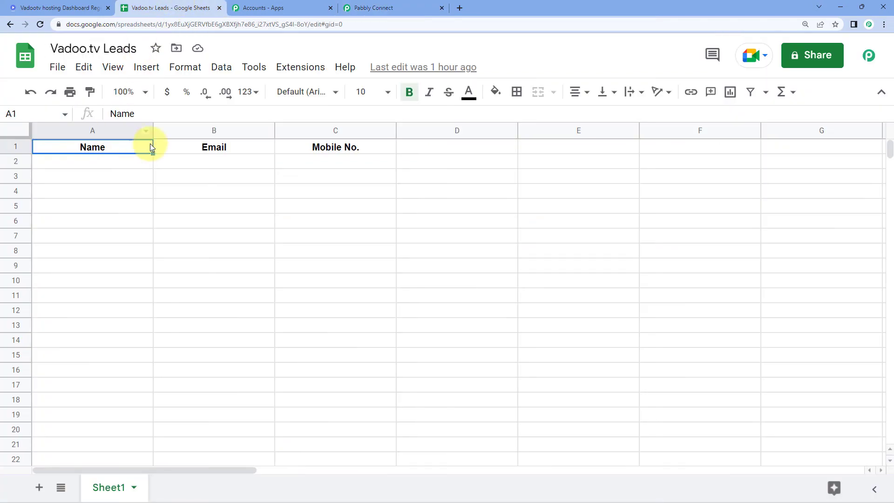
click(259, 147)
click(322, 147)
drag(109, 149, 315, 149)
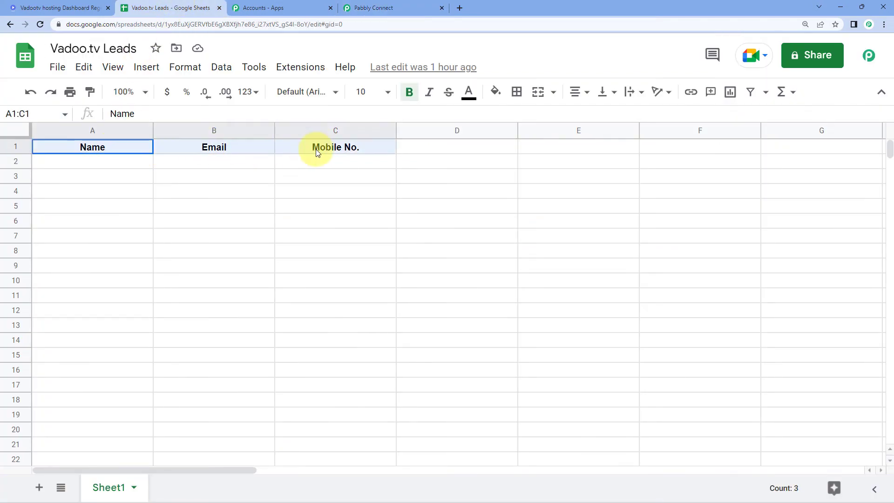
click(124, 149)
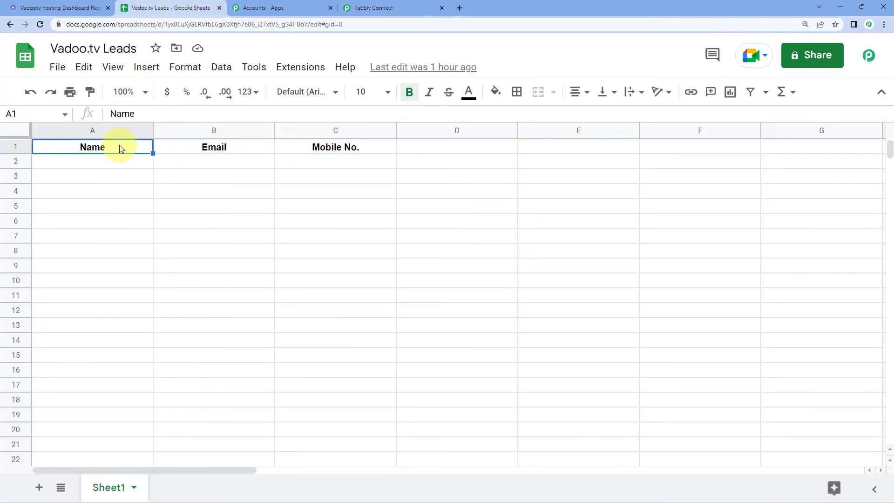
click(213, 147)
click(351, 150)
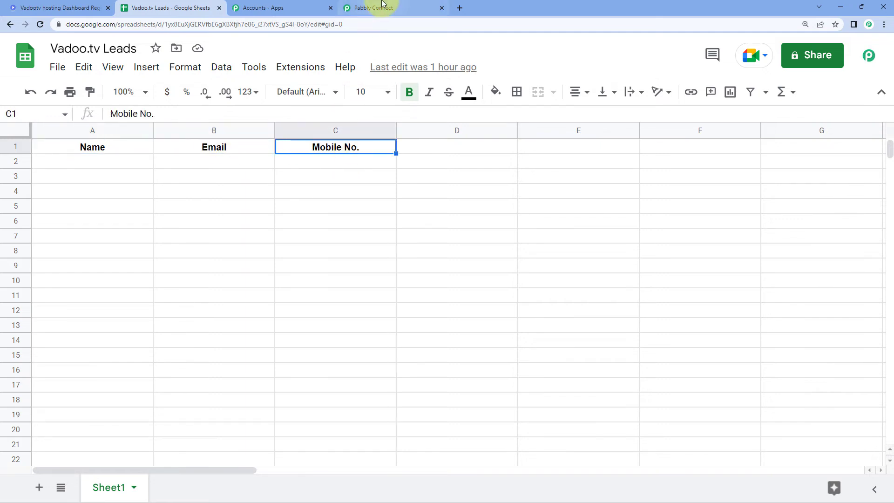
click(381, 5)
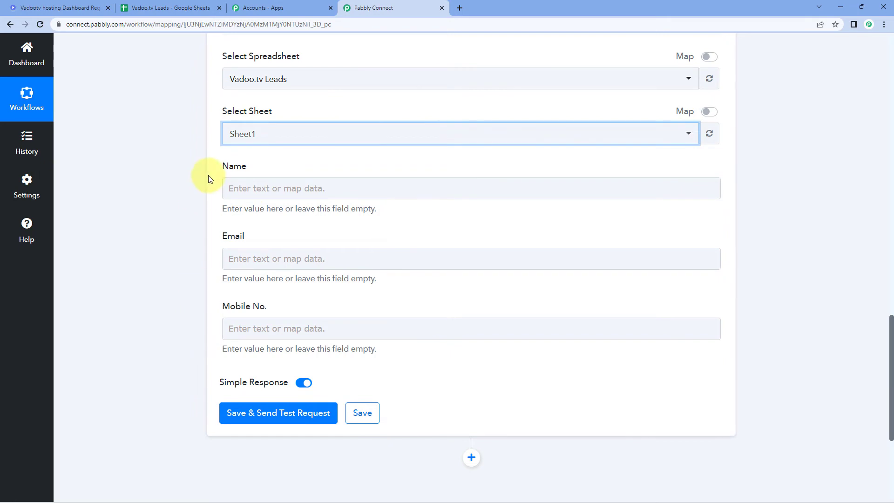
Map the Vadoo.tv lead's captured Name value into the Name column.
scroll(166, 200, up, 10)
scroll(166, 203, up, 2)
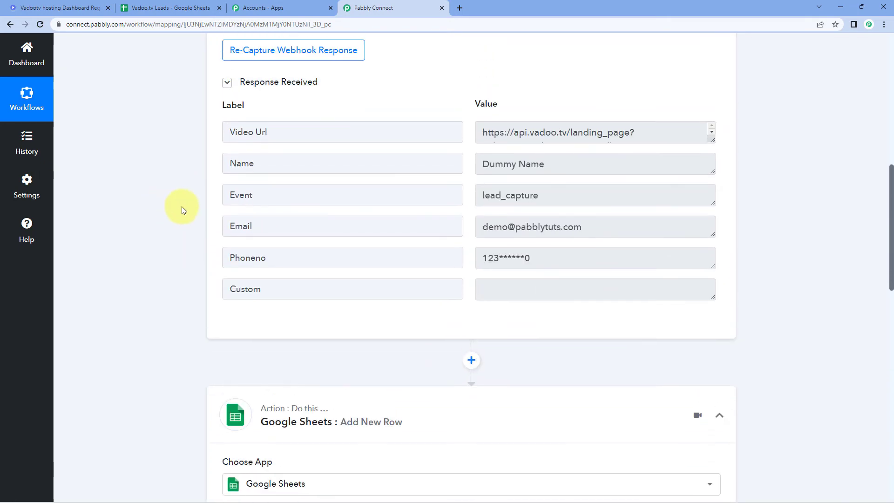
drag(546, 164, 469, 167)
click(469, 166)
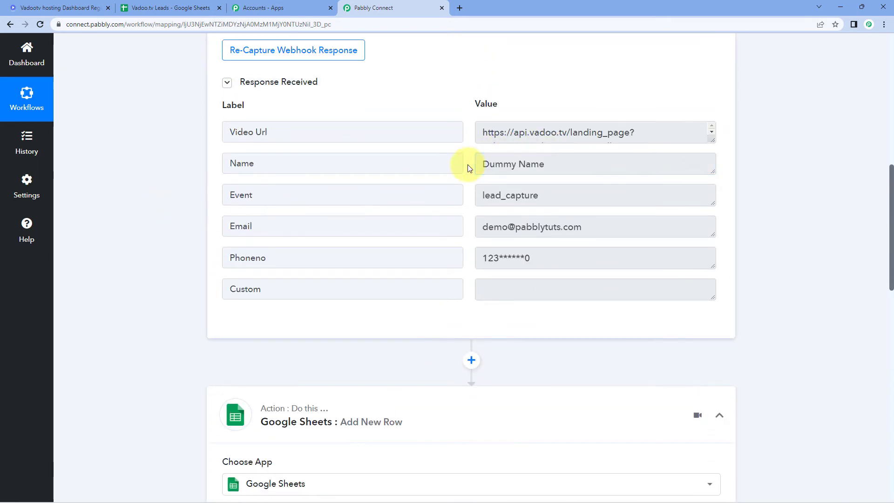
drag(554, 166, 454, 168)
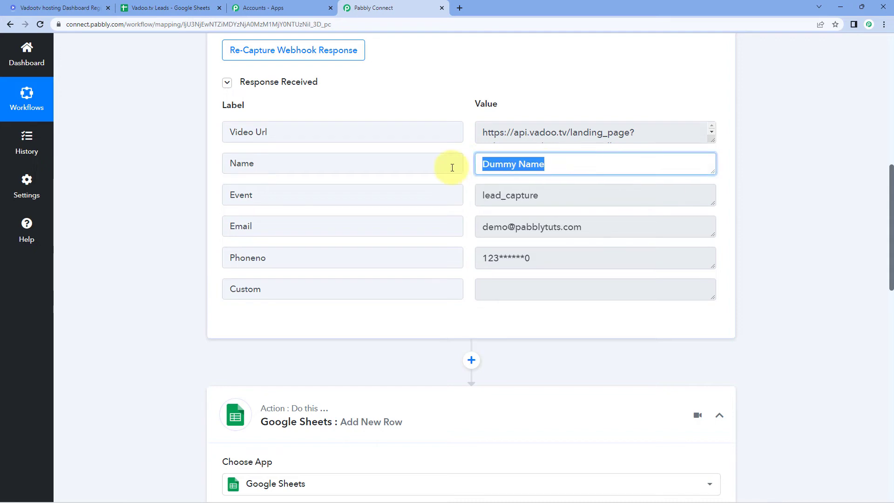
scroll(176, 210, down, 1)
scroll(176, 208, down, 10)
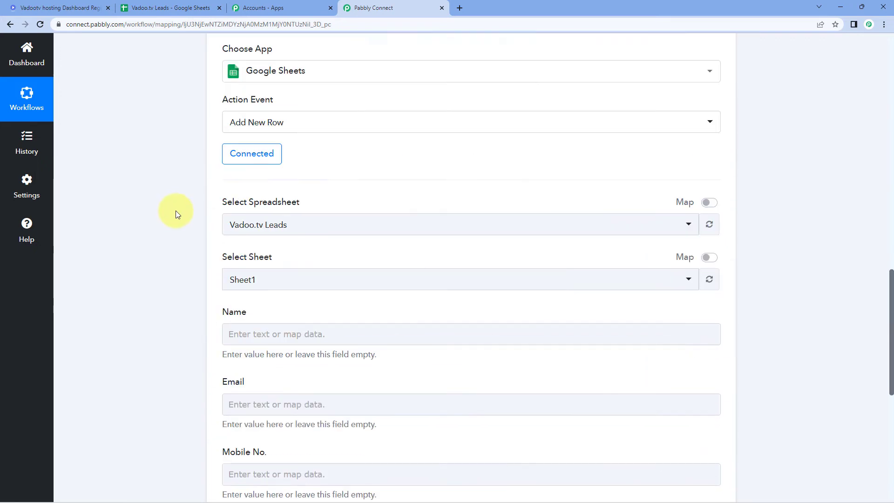
click(250, 257)
click(251, 192)
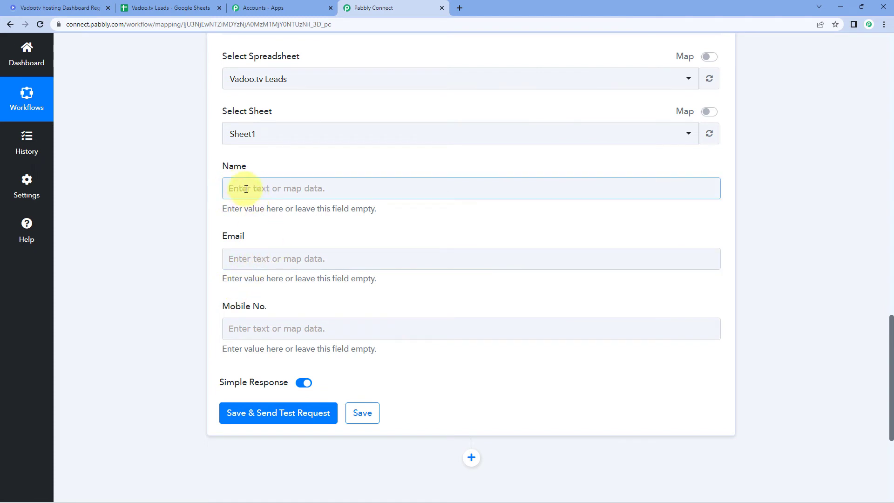
click(241, 188)
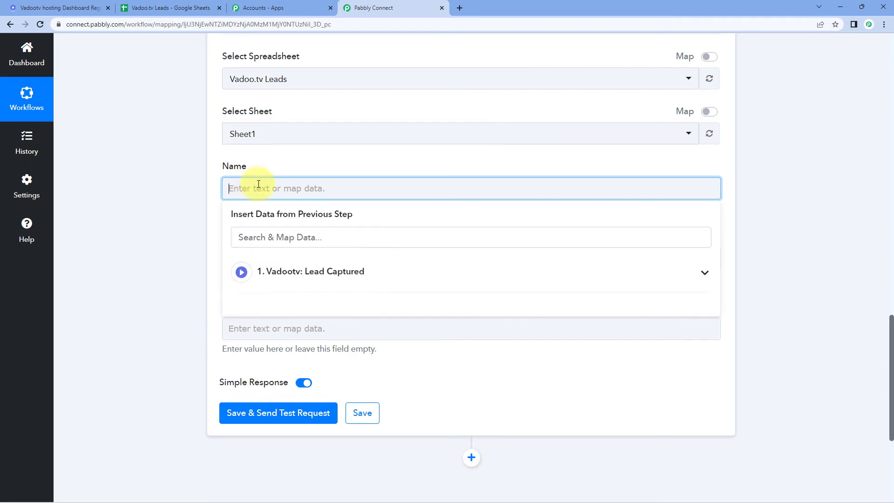
click(377, 270)
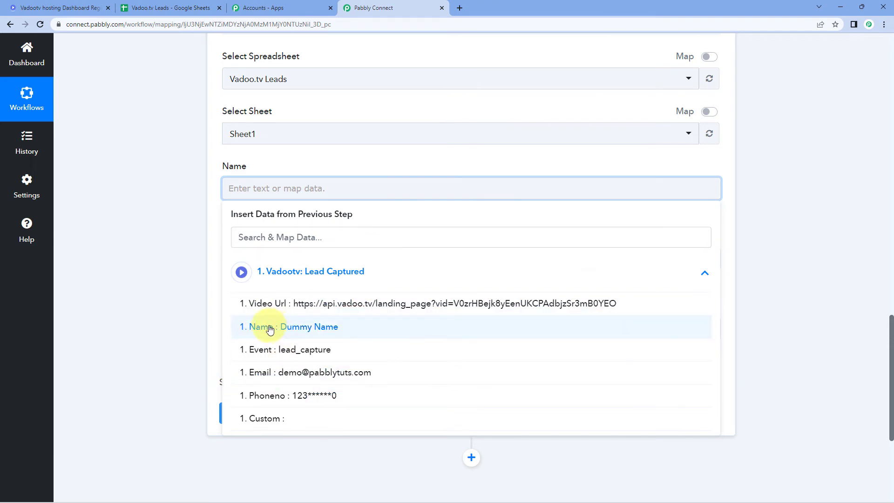
click(249, 328)
click(189, 261)
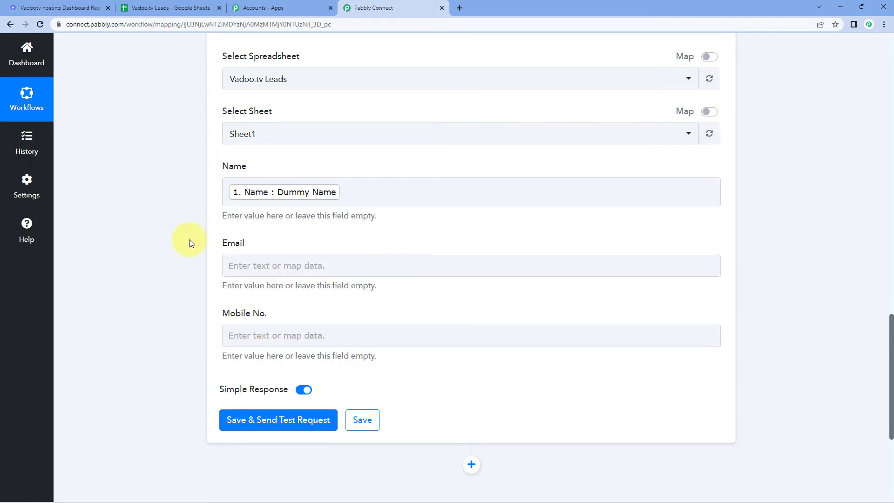
Map the lead's captured email value into the Email column.
scroll(260, 164, down, 1)
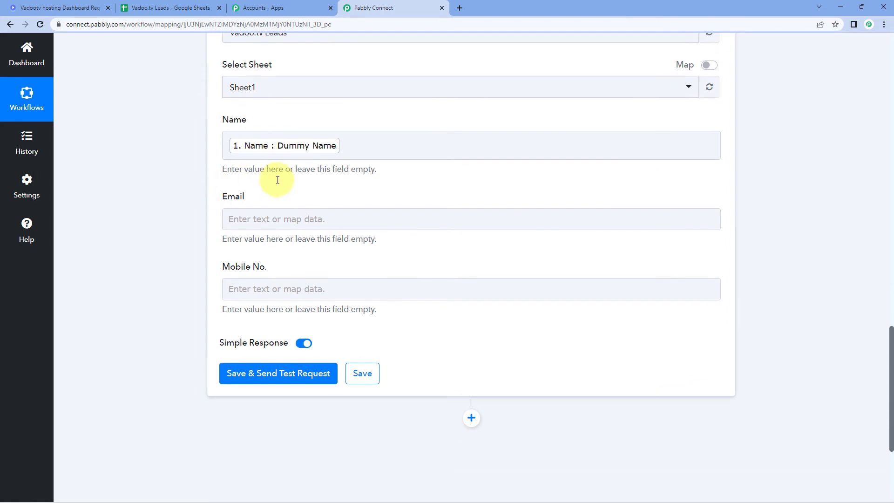
click(253, 226)
scroll(205, 225, down, 1)
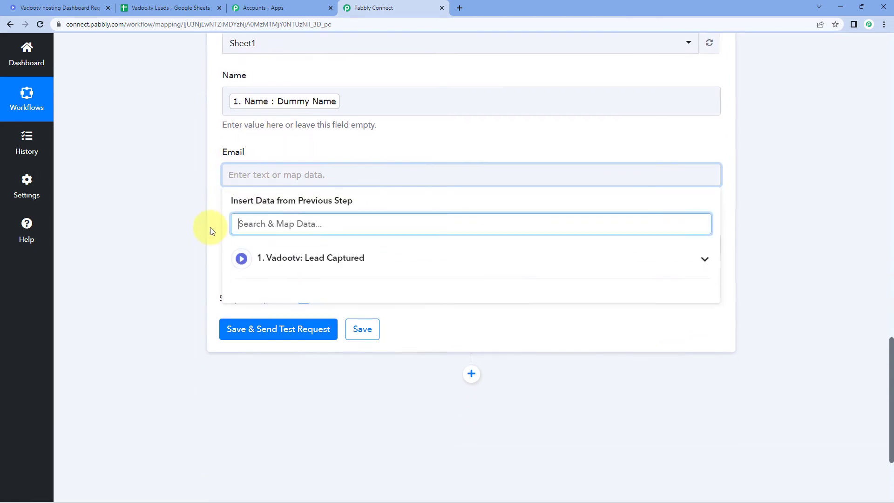
click(303, 255)
scroll(285, 324, down, 1)
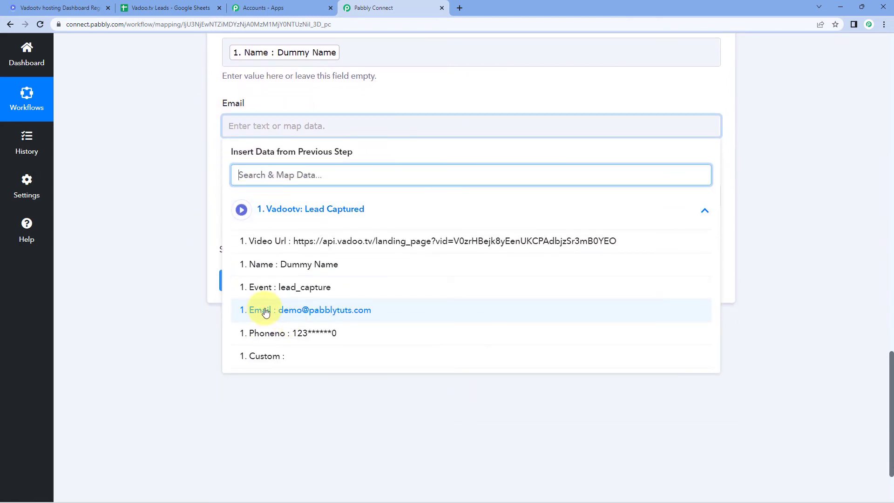
click(254, 309)
Map the lead's Phoneno value into the Mobile No. column.
click(192, 193)
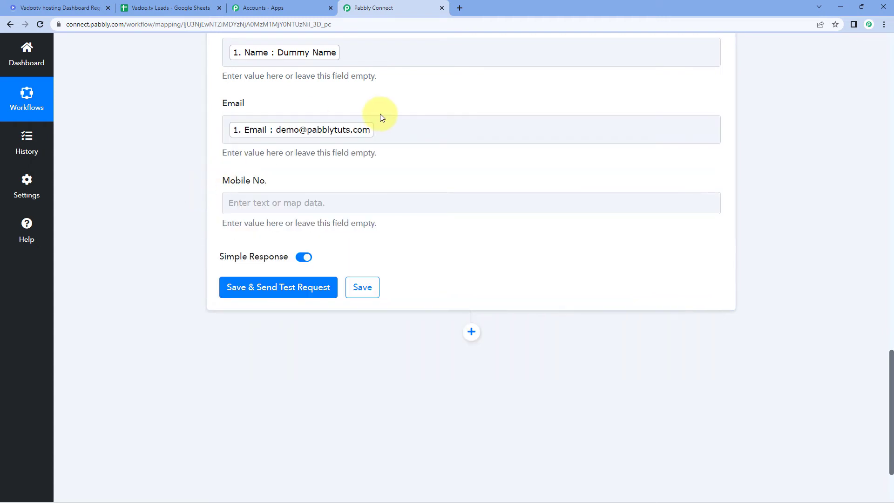
click(254, 205)
scroll(205, 214, down, 1)
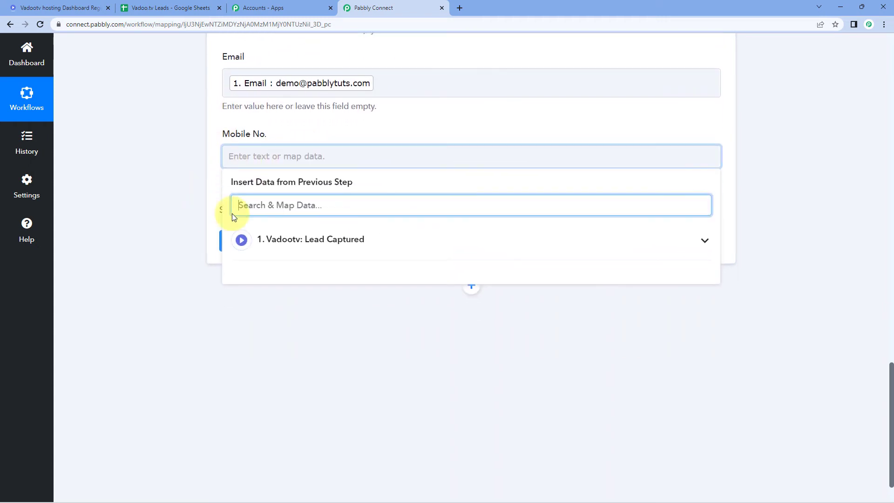
click(311, 239)
click(282, 360)
click(190, 194)
scroll(191, 194, up, 3)
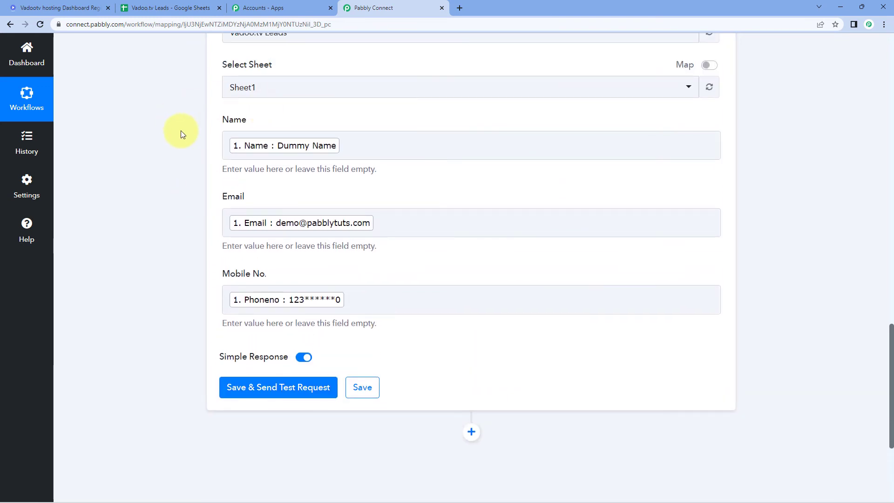
scroll(181, 131, up, 5)
scroll(379, 93, down, 7)
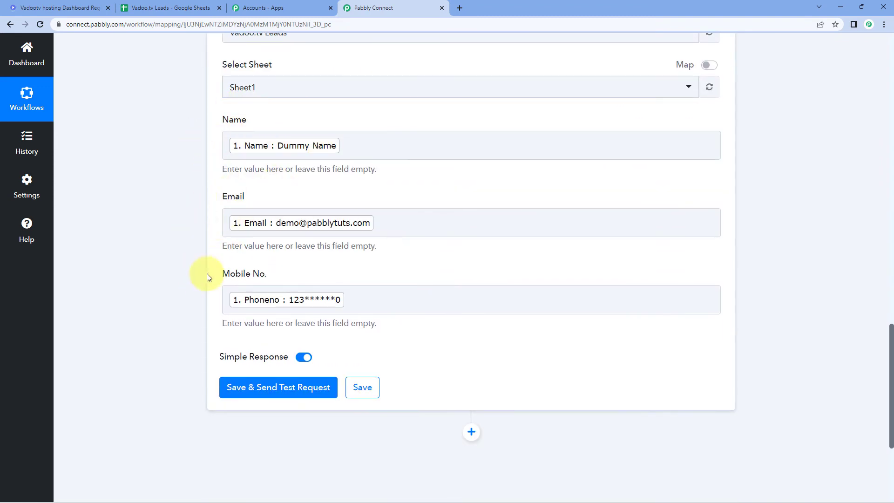
scroll(223, 274, down, 1)
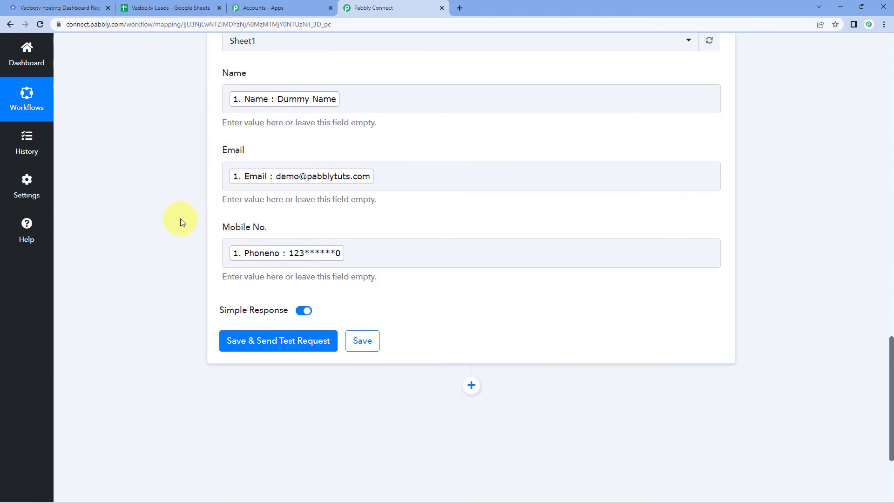
Save the Add New Row step and send a test, confirming 3 cells updated in Sheet1!A2:C2.
click(297, 340)
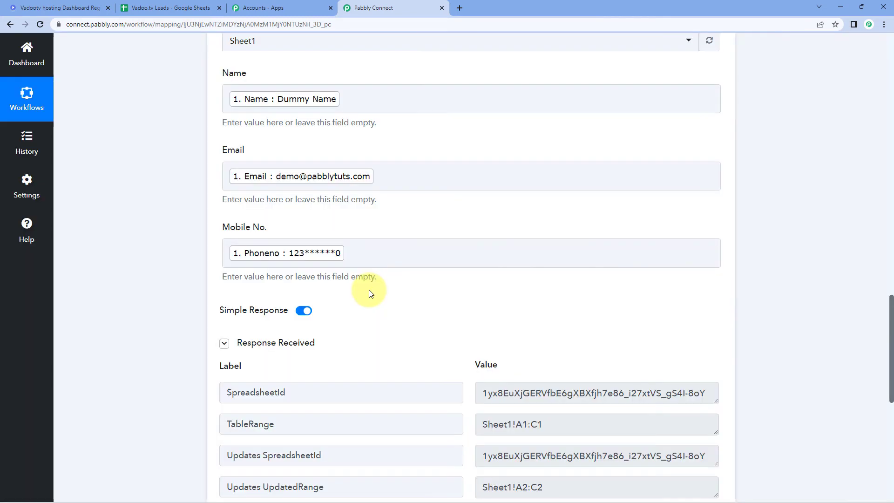
scroll(370, 292, down, 4)
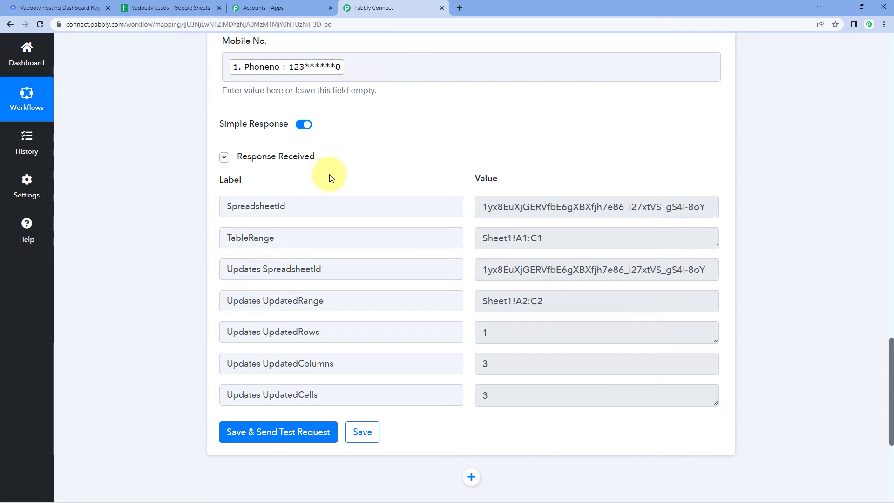
scroll(329, 179, up, 4)
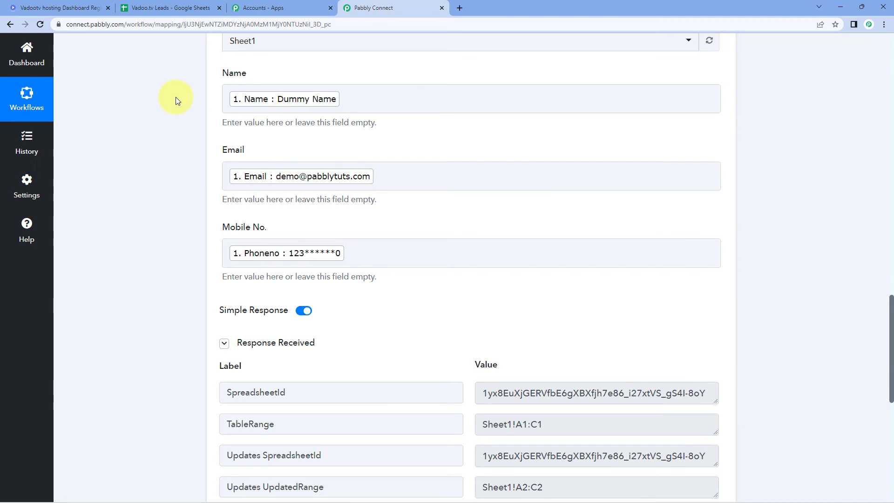
Unbold row 2's test data in Vadoo.tv Leads, then return to the Vadoo video page.
click(145, 9)
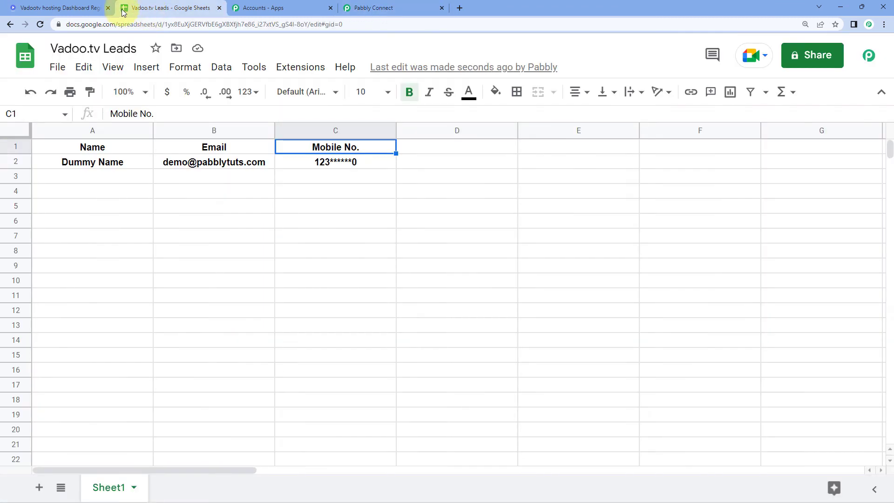
click(13, 162)
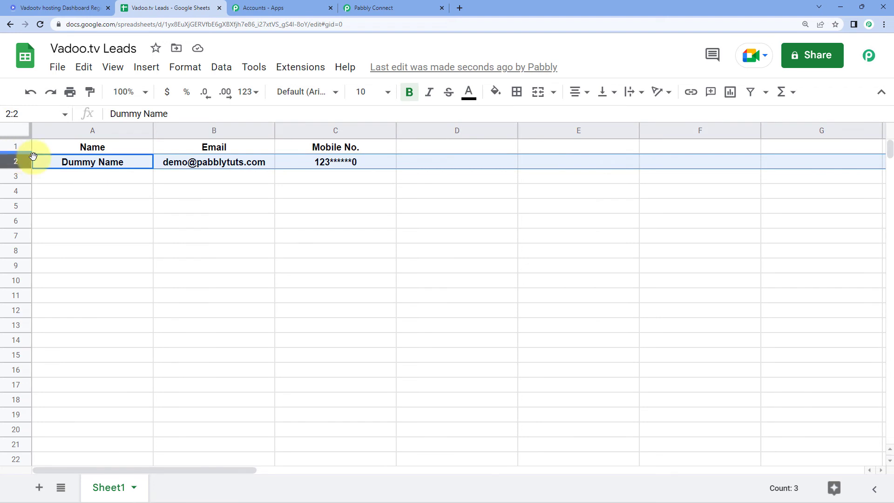
key(ctrl+b)
click(121, 177)
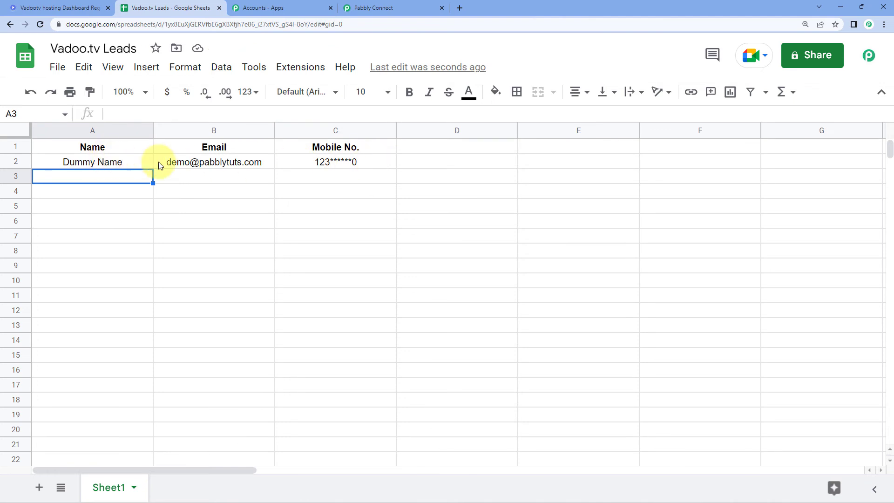
click(61, 8)
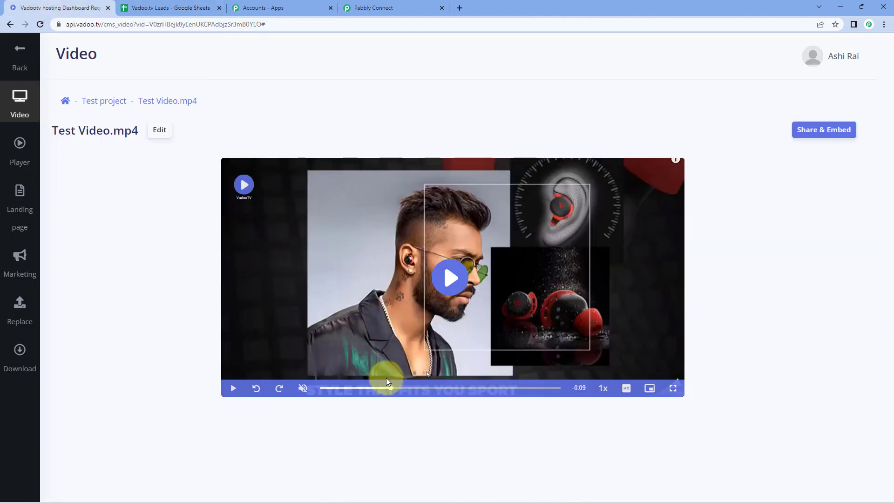
Rewind the test video to 0:00, then collapse the Google Sheets and Vadootv steps in Pabbly Connect.
drag(391, 388, 303, 390)
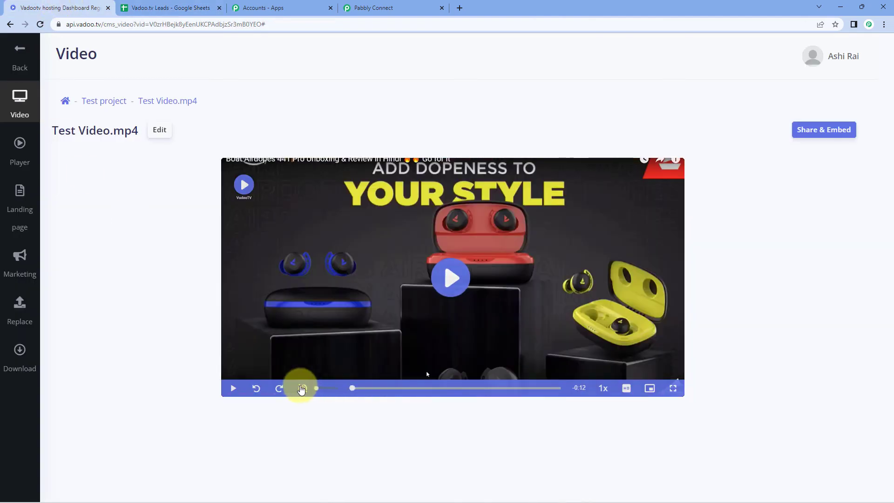
click(190, 8)
click(428, 8)
scroll(767, 164, up, 8)
click(717, 229)
scroll(741, 198, up, 10)
click(719, 175)
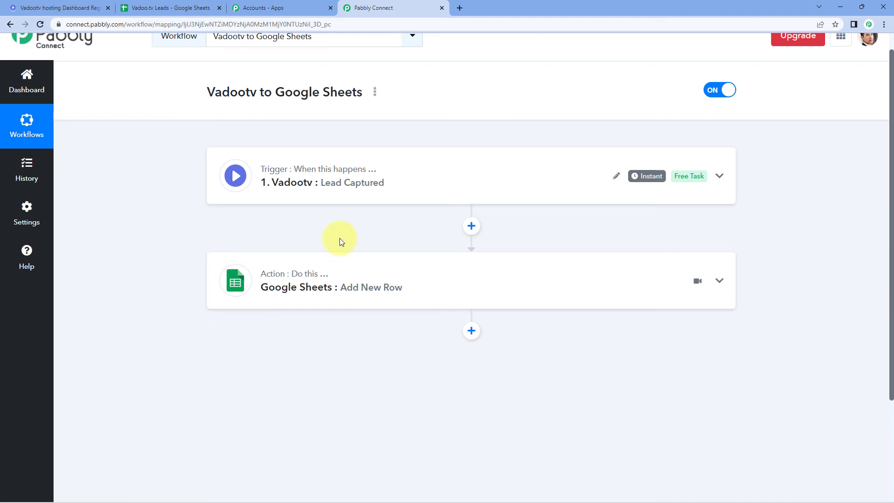
Return to the Vadoo.tv Test Video.mp4 page from the Pabbly Connect workflow.
scroll(340, 239, up, 1)
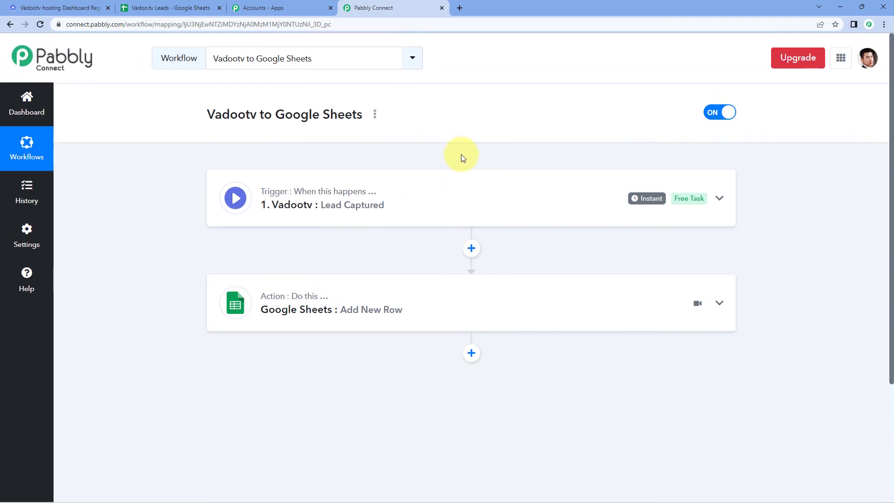
click(56, 7)
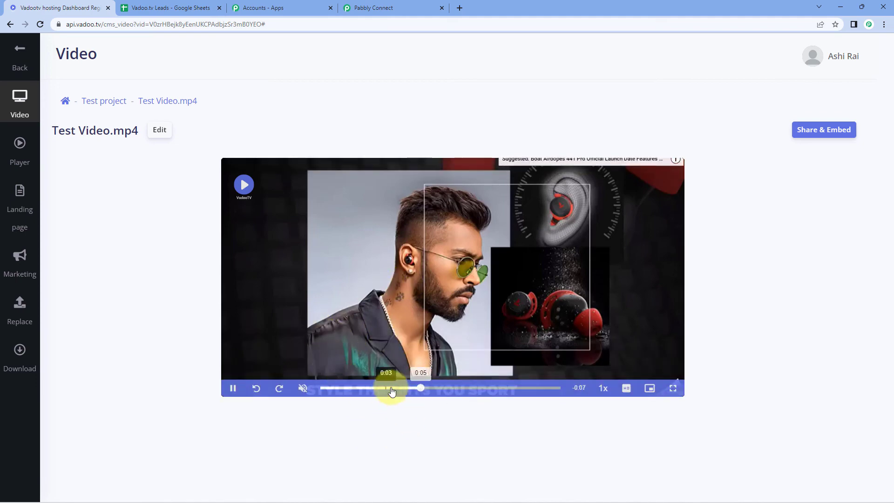
Reload and play the video, then submit a lead named 'Test Name' with an email and phone number.
key(F5)
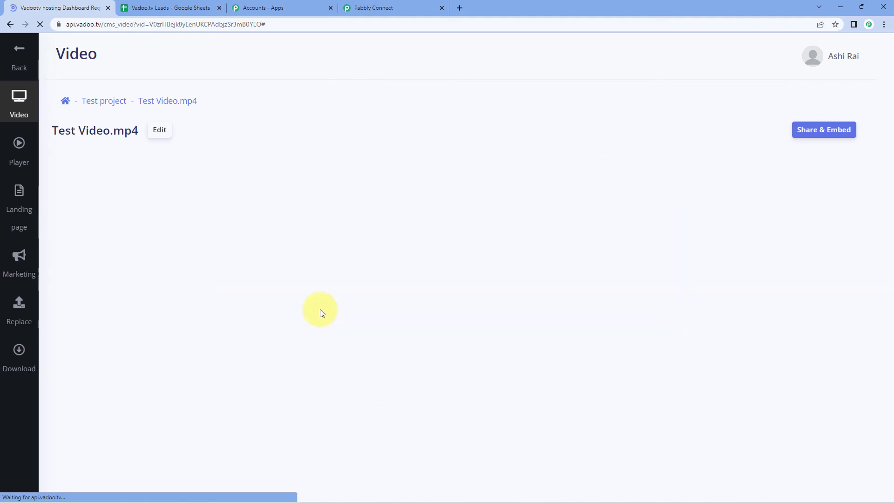
click(447, 279)
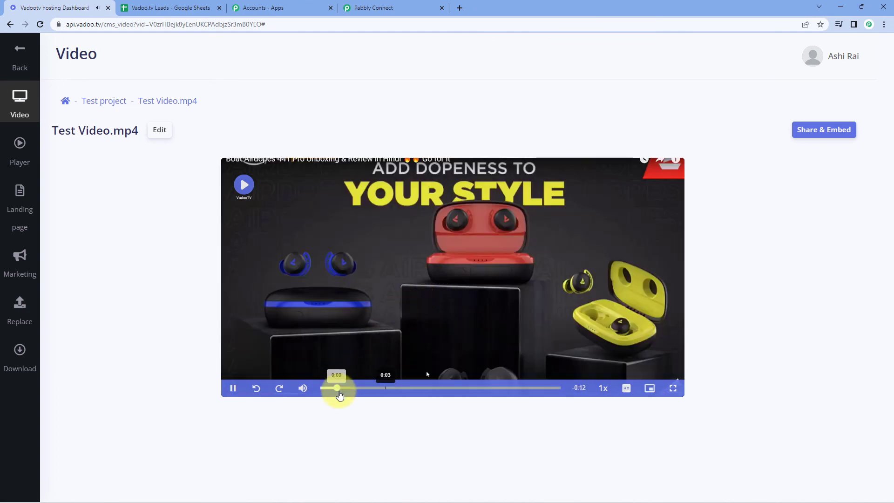
click(302, 386)
click(367, 260)
text(Test Name)
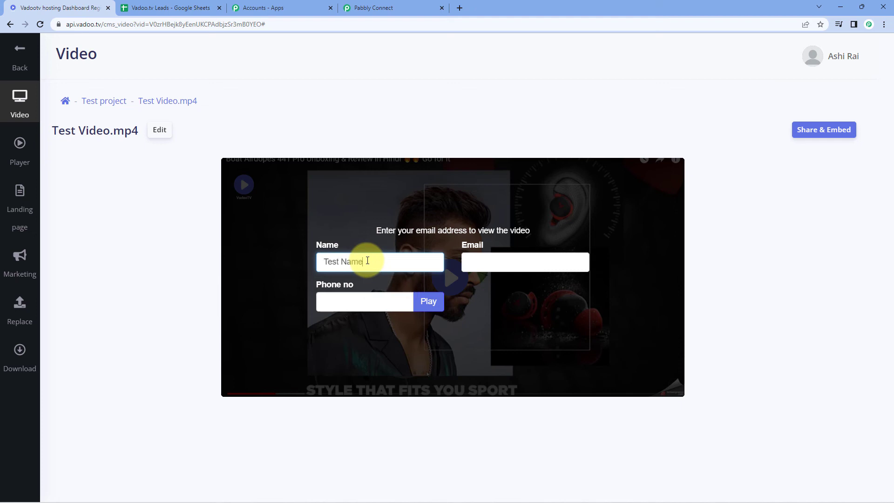
key(Tab)
key(Tab)
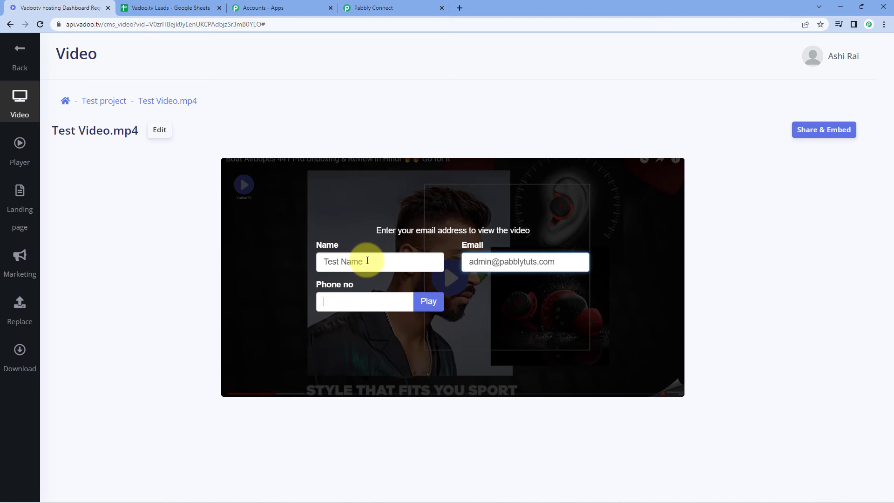
text(321*)
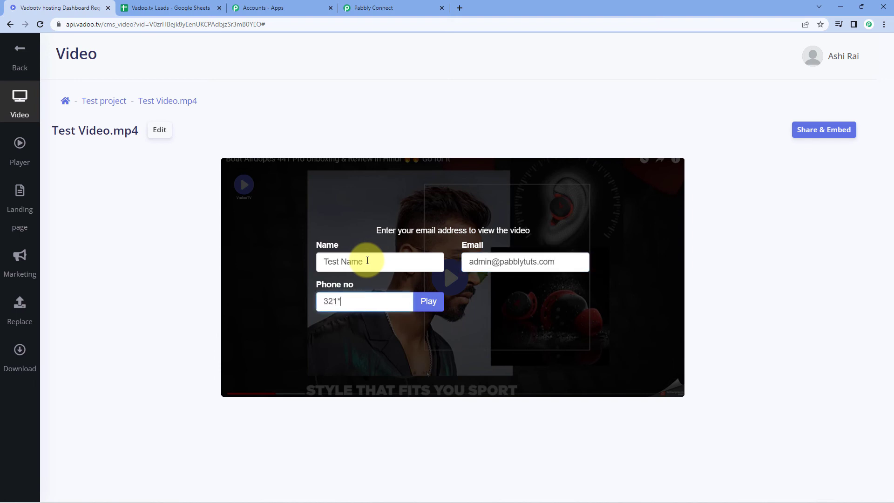
text(*****1)
click(428, 307)
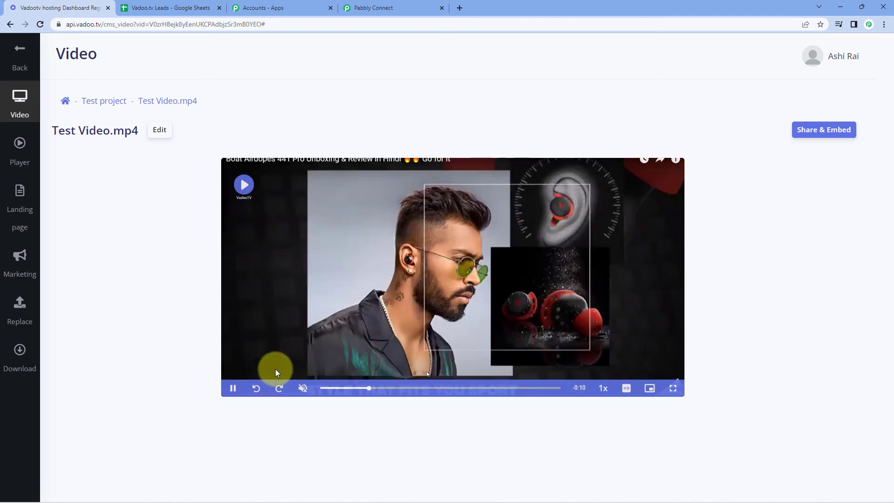
click(228, 388)
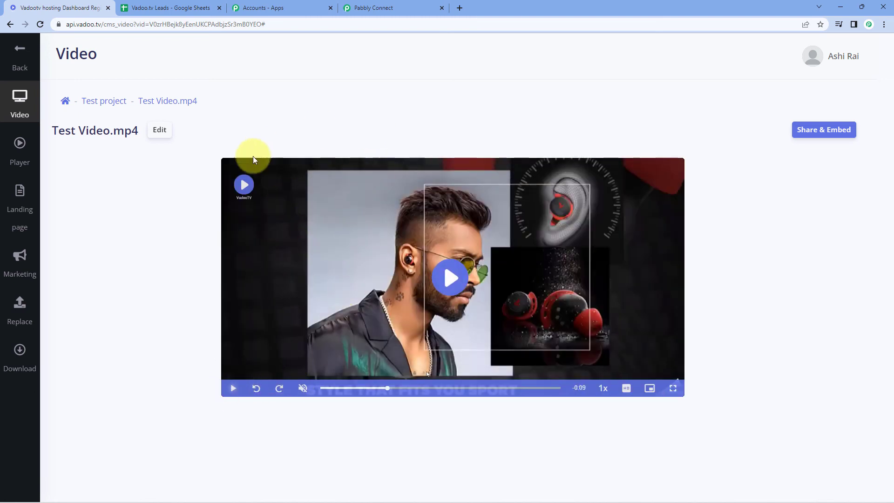
Verify the Test Name lead appears in row 3 of Vadoo.tv Leads, then return to Pabbly Connect.
click(162, 6)
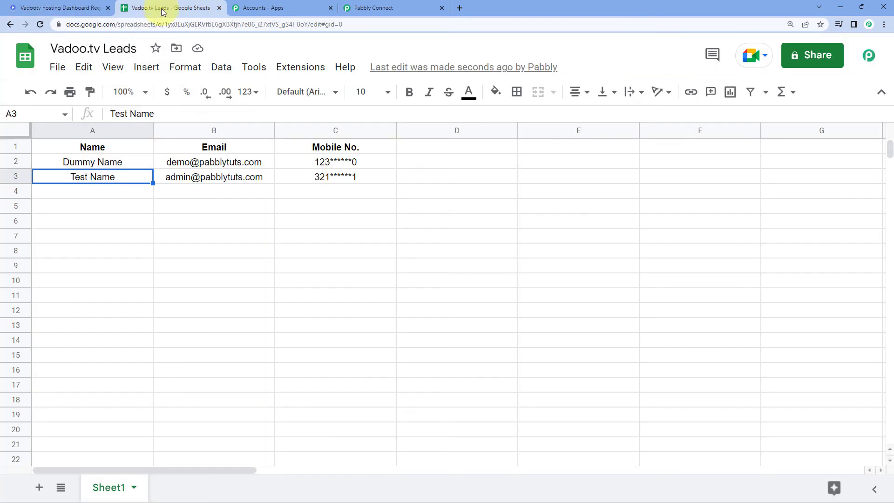
click(228, 197)
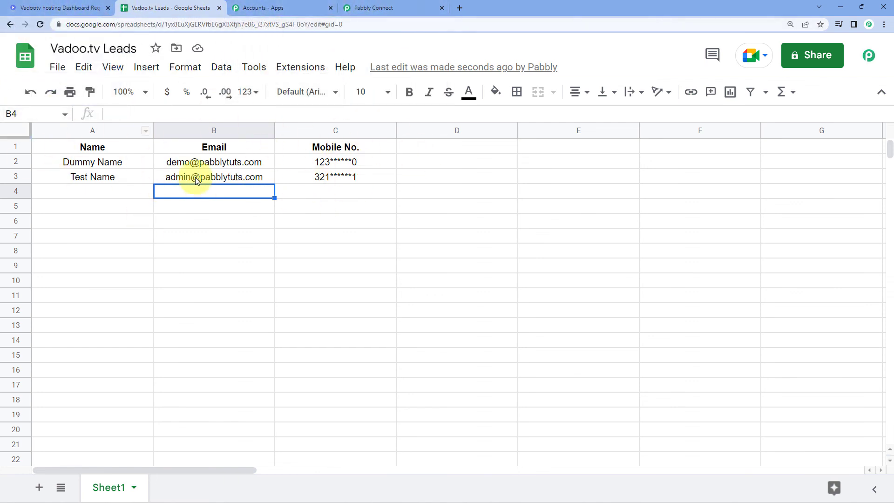
click(428, 8)
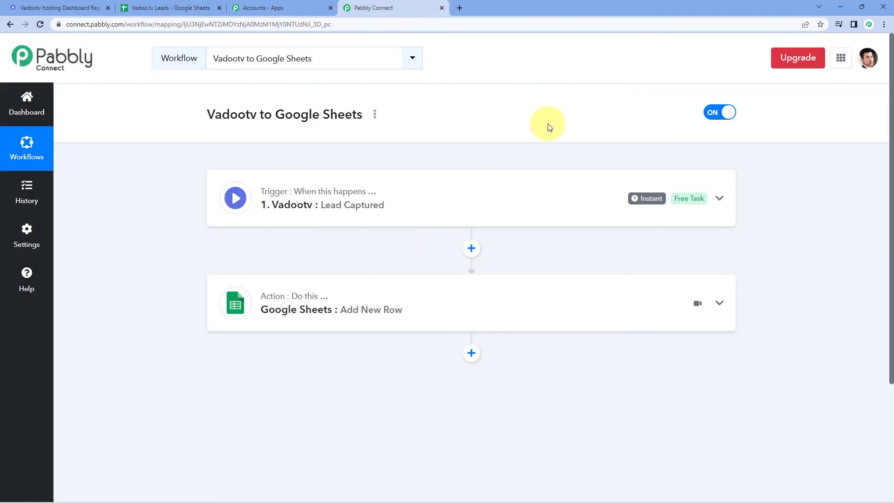